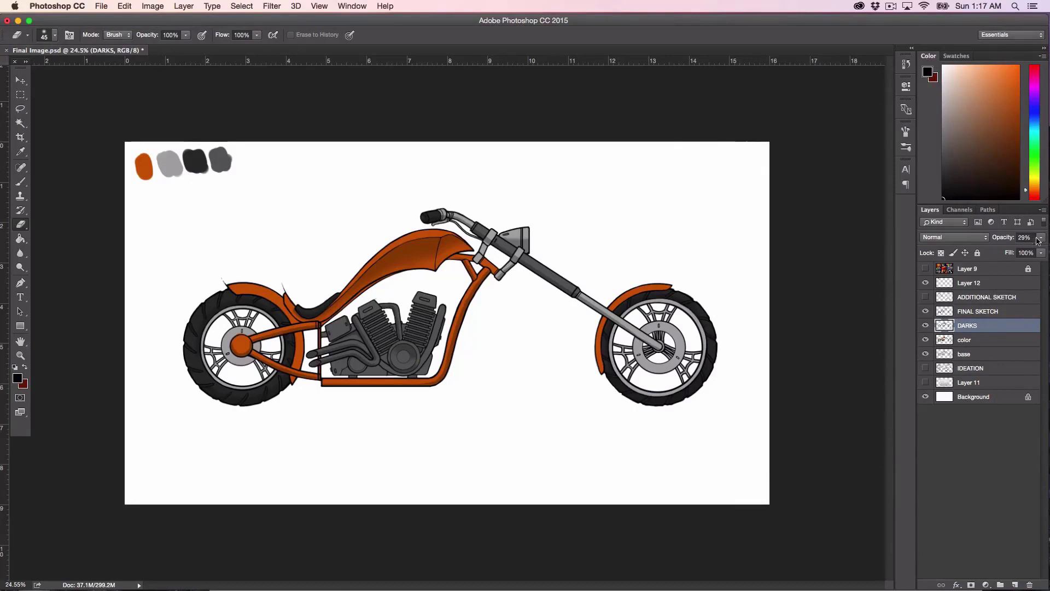
- Set the DARKS layer's opacity to 40% and duplicate the layer
click(1040, 238)
drag(1005, 251, 1011, 251)
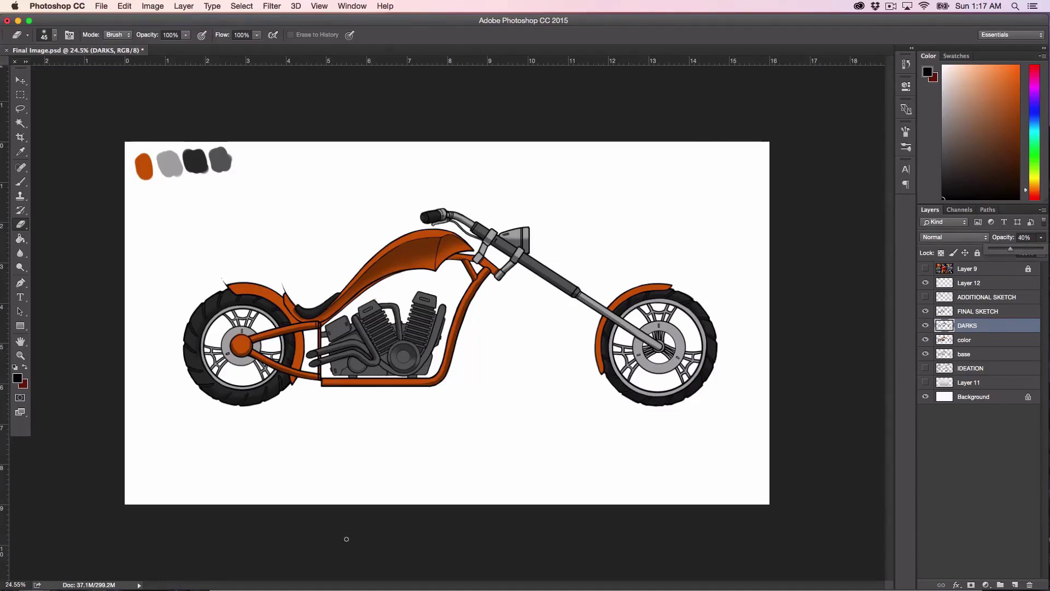
drag(974, 328, 1015, 584)
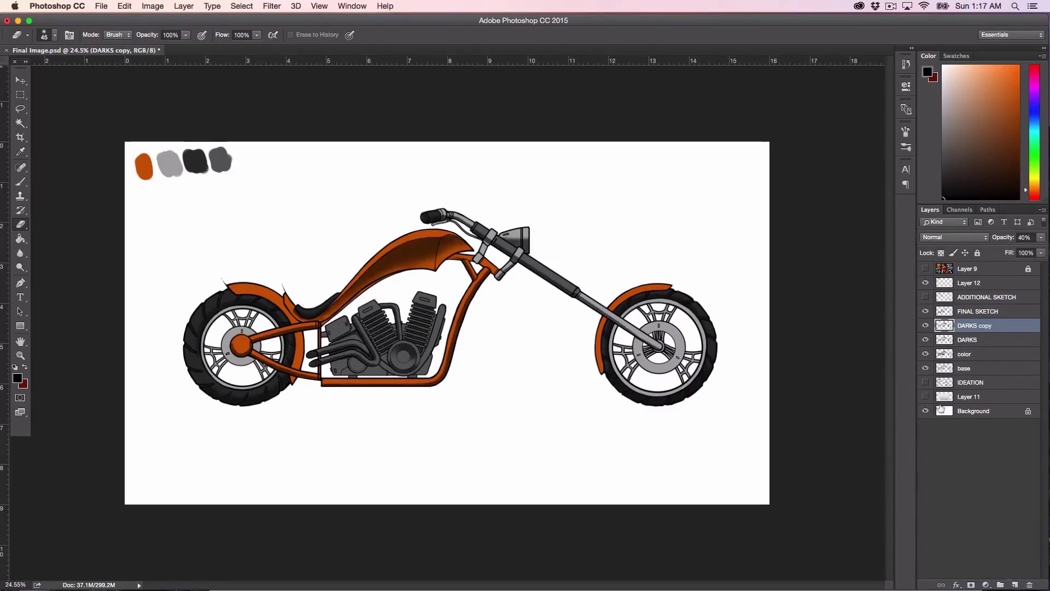
- Hide the original DARKS and color layers and rename the duplicated layer DARKS 2
click(926, 354)
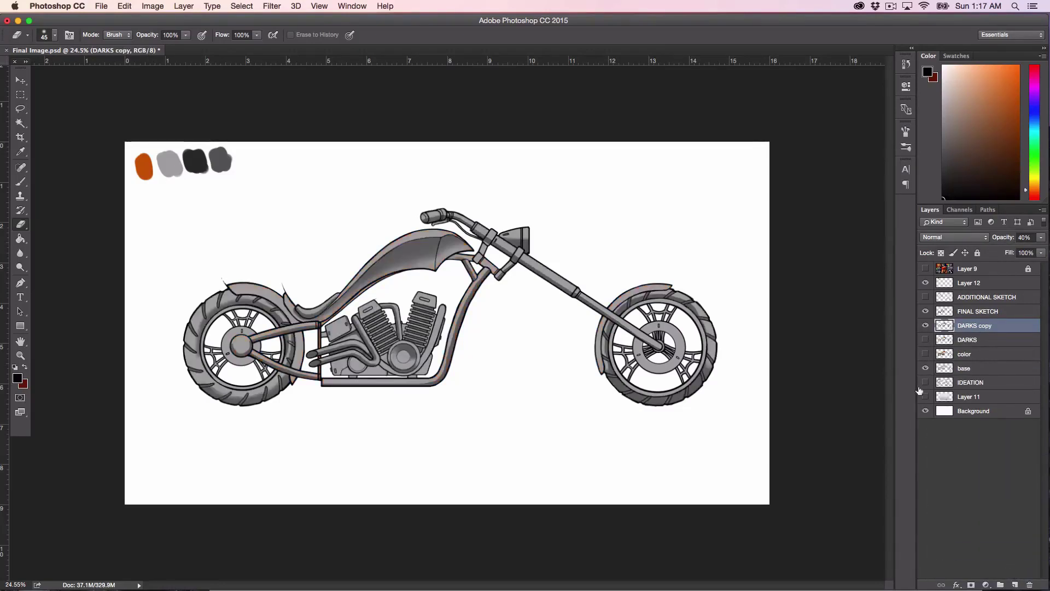
double_click(983, 327)
click(982, 327)
text(2)
key(Return)
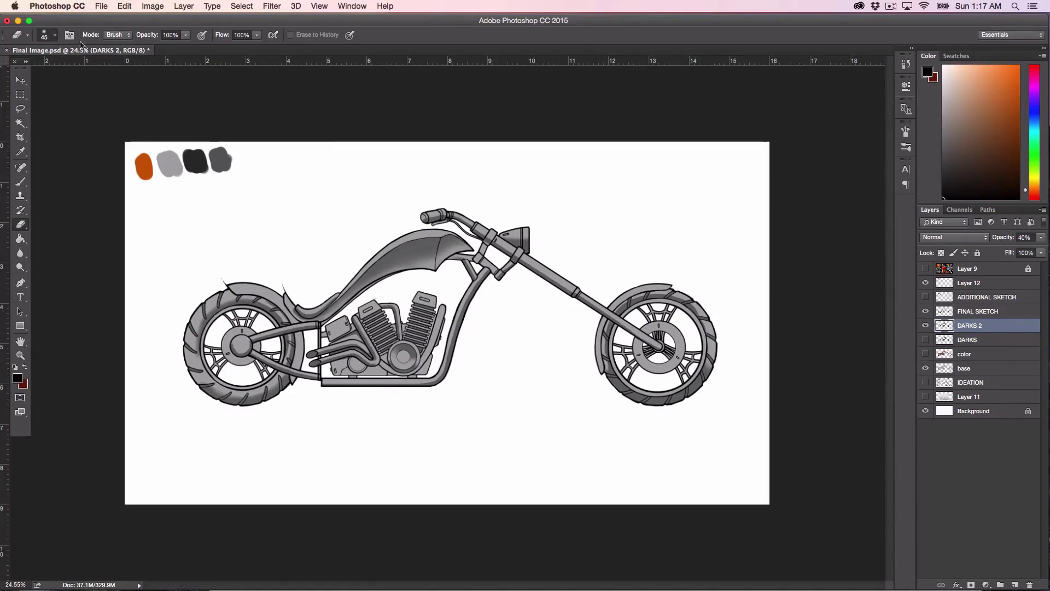
- Enlarge the eraser to between 90 and 175 px and erase dark shading around the frame and rear wheel on DARKS 2
click(55, 35)
click(419, 99)
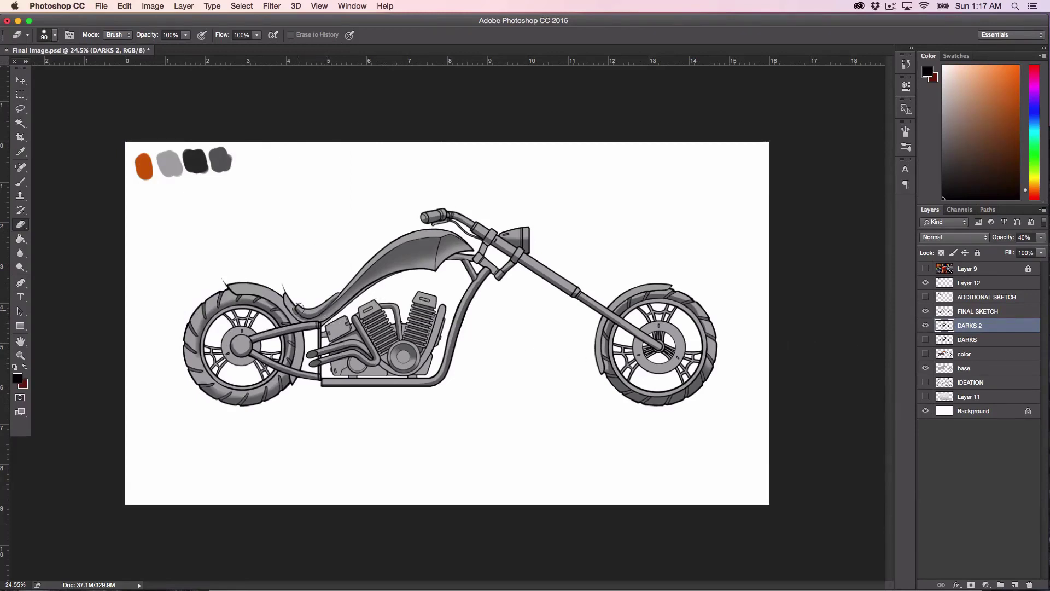
key(bracketright)
key(bracketright)
key(bracketright)
key(bracketright)
key(bracketright)
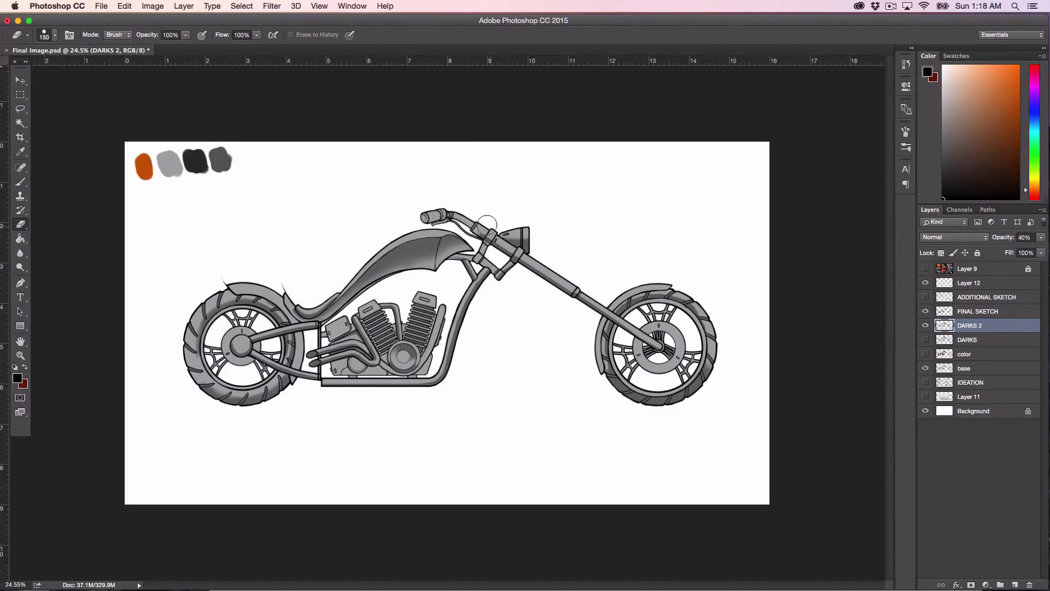
key(bracketright)
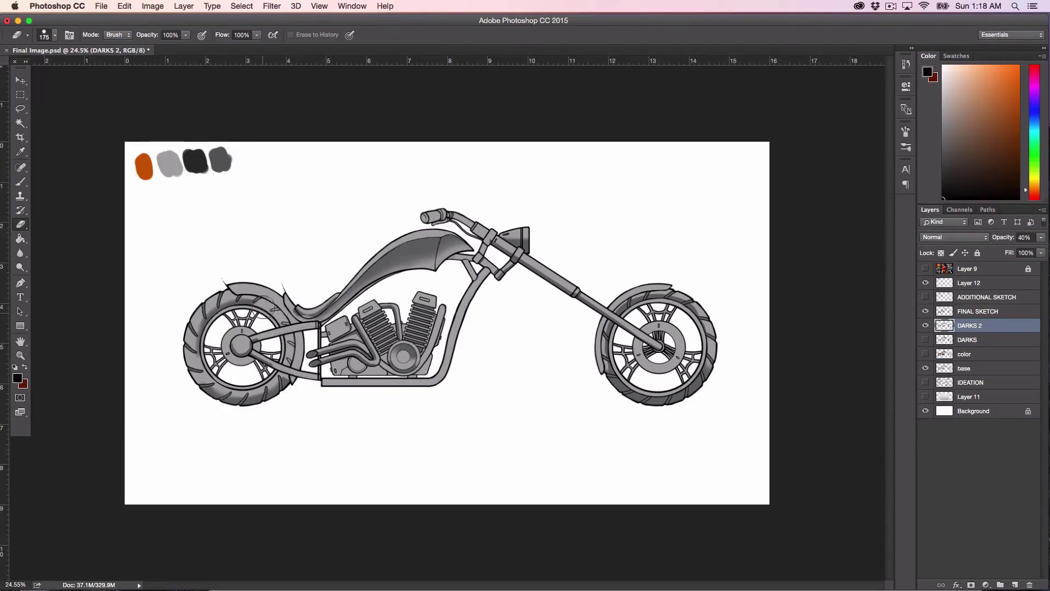
key(bracketleft)
key(bracketleft)
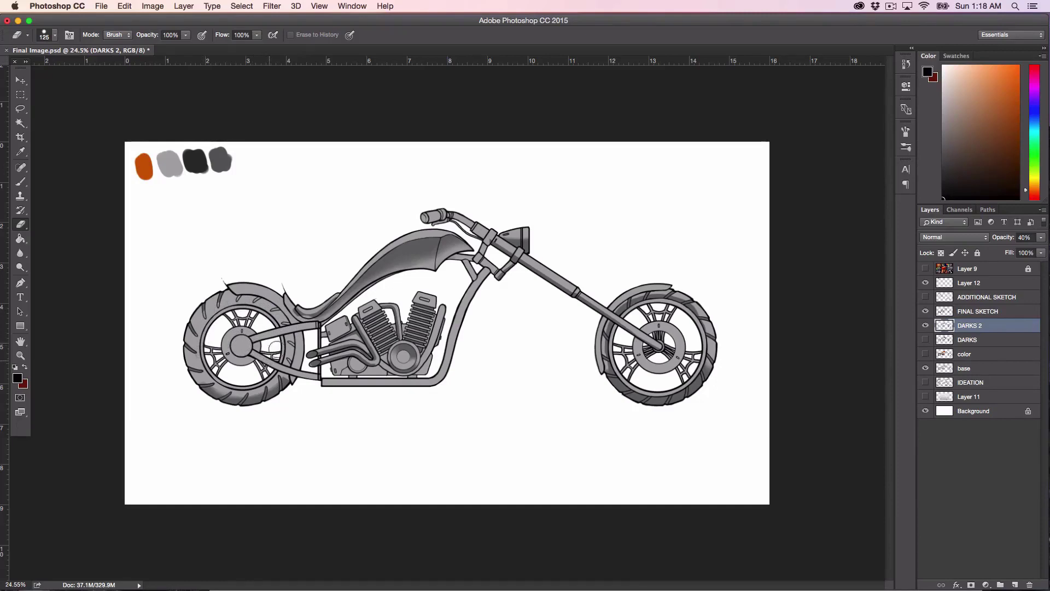
- Set the DARKS 2 opacity to 72% and erase the dark shading from the seat and the upper rear tire
click(1042, 237)
drag(1026, 248, 1028, 249)
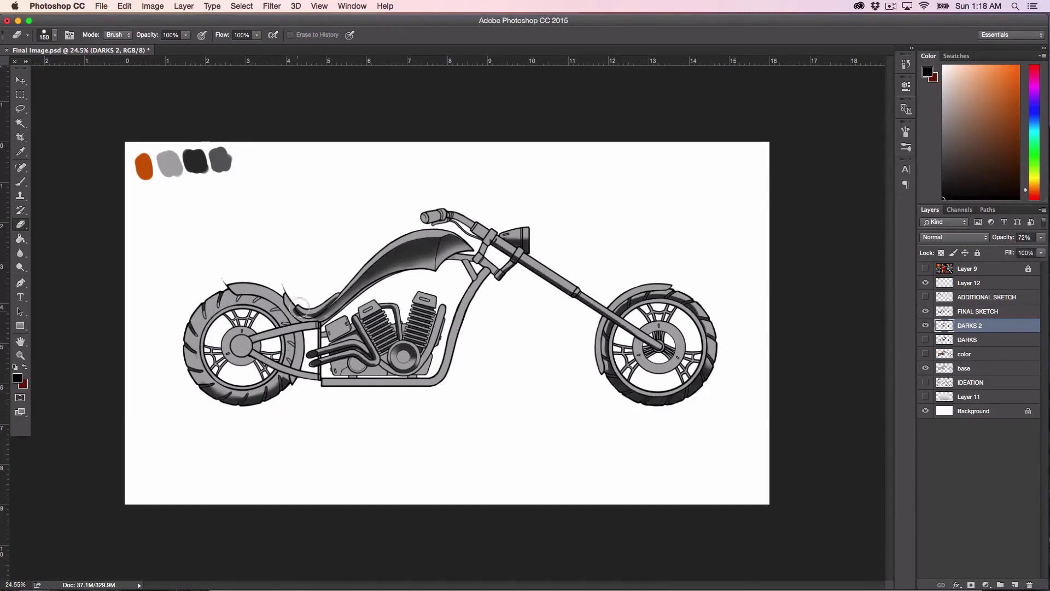
key(bracketright)
key(bracketright)
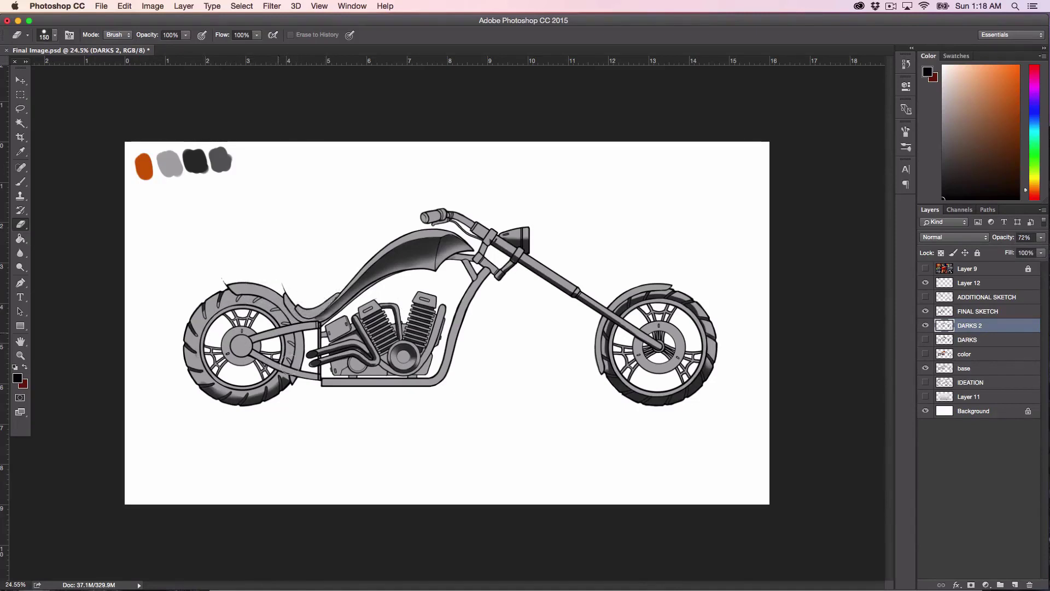
key(bracketleft)
key(bracketright)
- Erase the dark shading from the upper part of the front tire and along the front fork, using eraser sizes up to 175 px
mouse_move(622, 343)
mouse_down()
mouse_move(610, 350)
mouse_move(624, 314)
mouse_move(698, 312)
mouse_move(711, 329)
mouse_up()
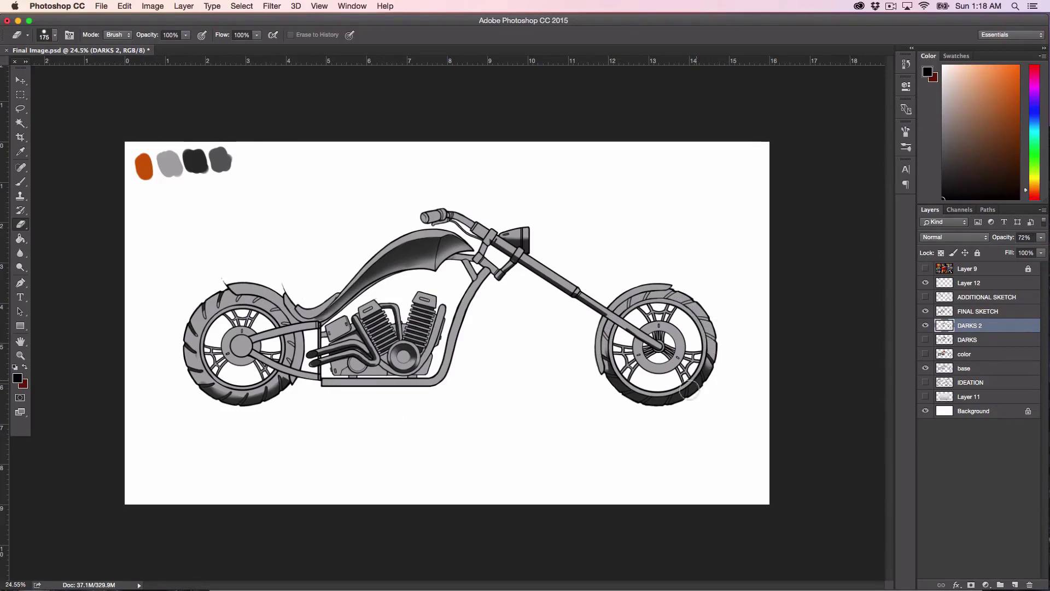
key(bracketleft)
key(bracketleft)
key(bracketleft)
key(bracketright)
key(bracketright)
mouse_move(508, 272)
mouse_down()
mouse_move(492, 242)
mouse_move(517, 231)
mouse_move(558, 252)
mouse_move(570, 275)
mouse_up()
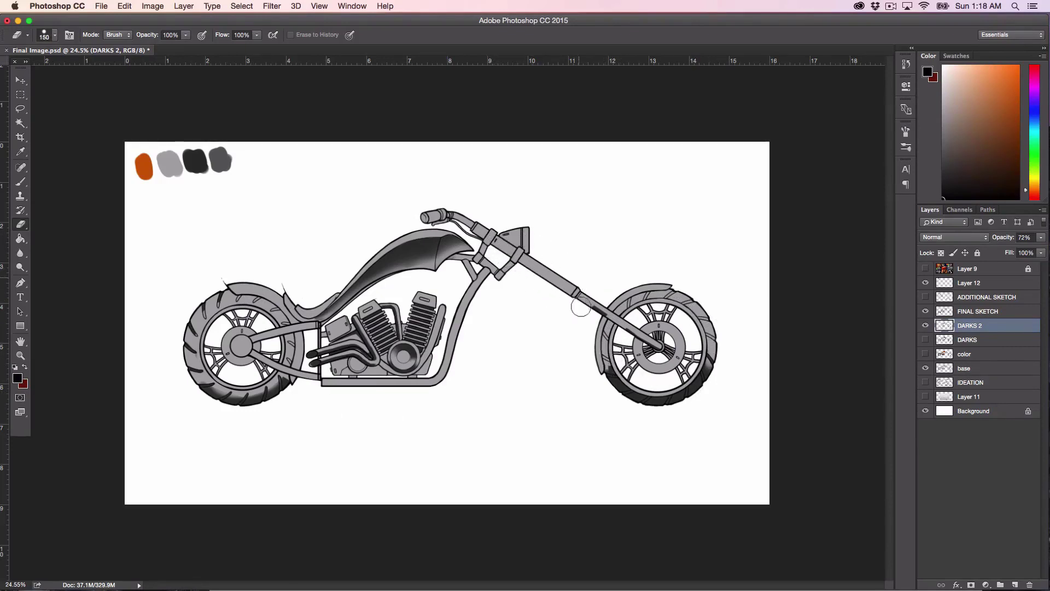
key(bracketleft)
key(bracketleft)
key(bracketleft)
key(bracketleft)
key(bracketleft)
- Erase the dark shading from the exhaust pipes and the curved pipe between the engine cylinders with a smaller eraser
click(20, 355)
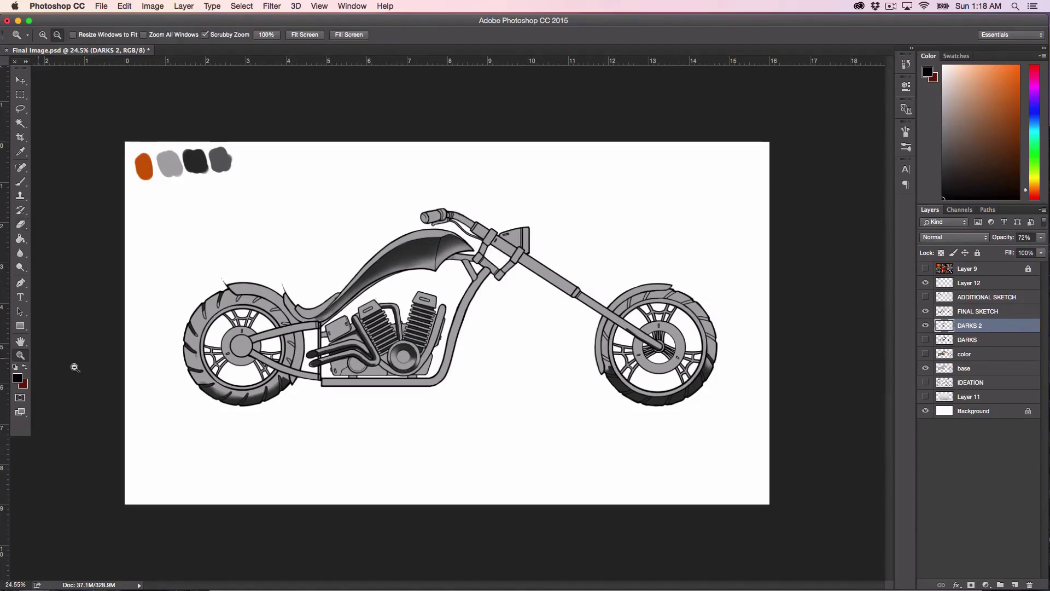
drag(243, 421, 301, 383)
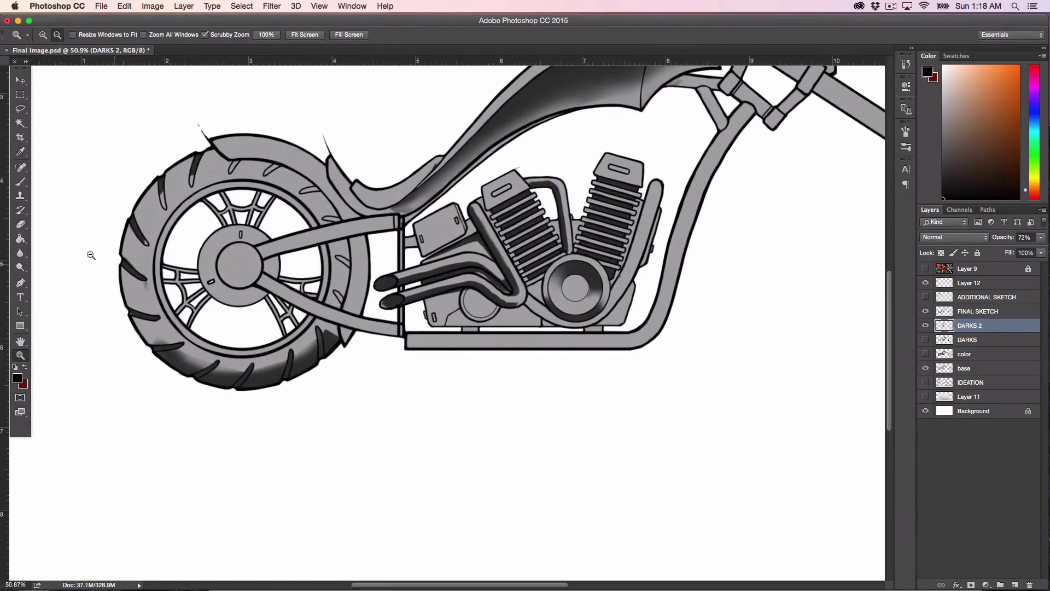
click(20, 224)
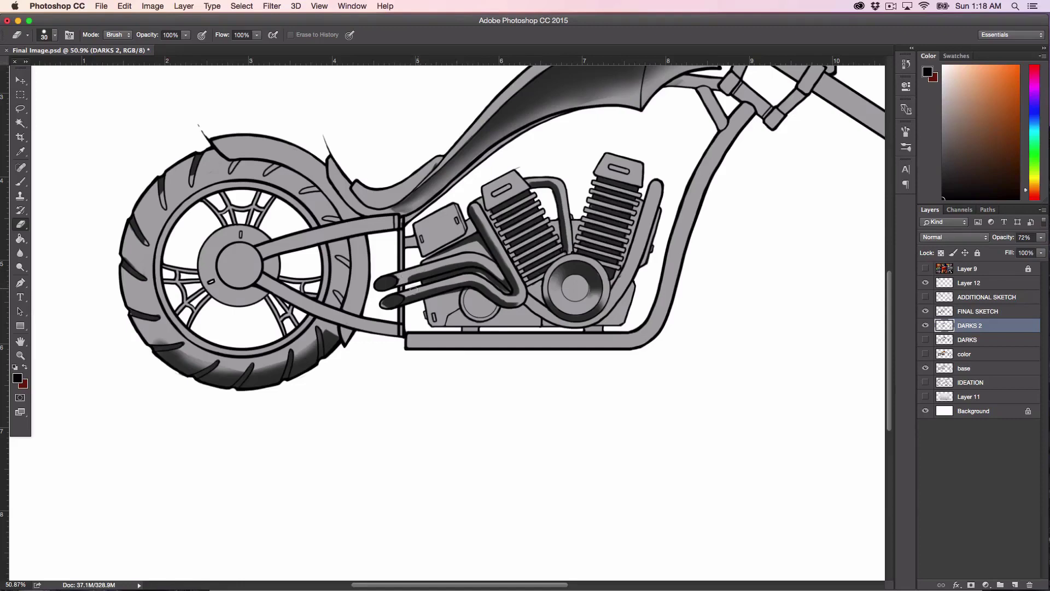
key(bracketright)
mouse_move(482, 225)
mouse_down()
mouse_move(514, 301)
mouse_move(525, 248)
mouse_move(551, 218)
mouse_move(588, 268)
mouse_move(578, 264)
mouse_move(621, 232)
mouse_move(608, 273)
mouse_move(523, 294)
mouse_move(509, 318)
mouse_move(468, 210)
mouse_move(481, 244)
mouse_move(456, 216)
mouse_move(436, 300)
mouse_move(418, 278)
mouse_up()
key(bracketright)
key(bracketright)
key(bracketright)
key(bracketleft)
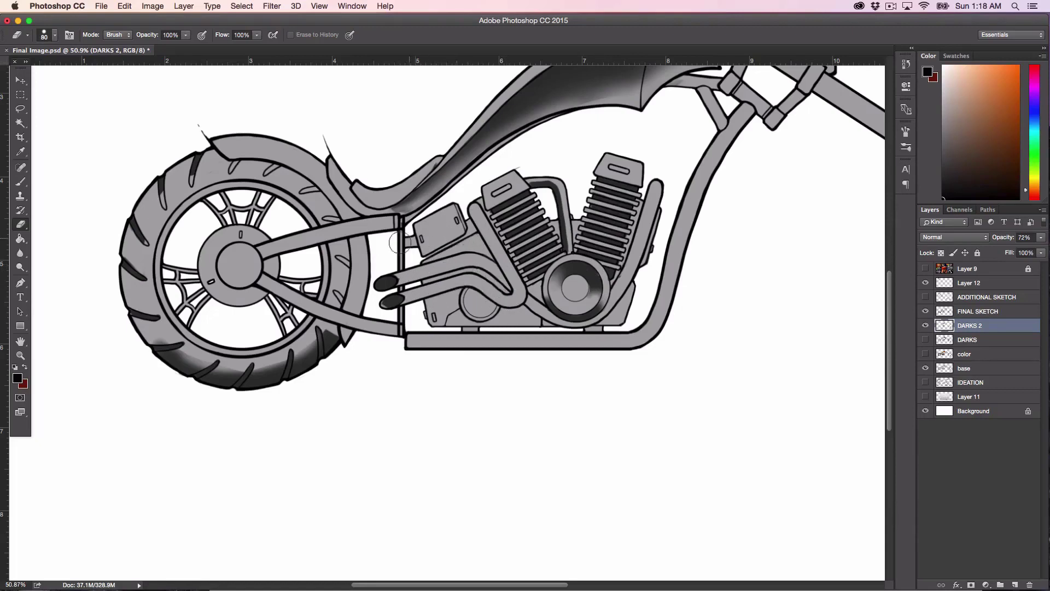
mouse_move(537, 179)
mouse_down()
mouse_move(563, 206)
mouse_move(554, 187)
mouse_move(569, 249)
mouse_up()
key(bracketright)
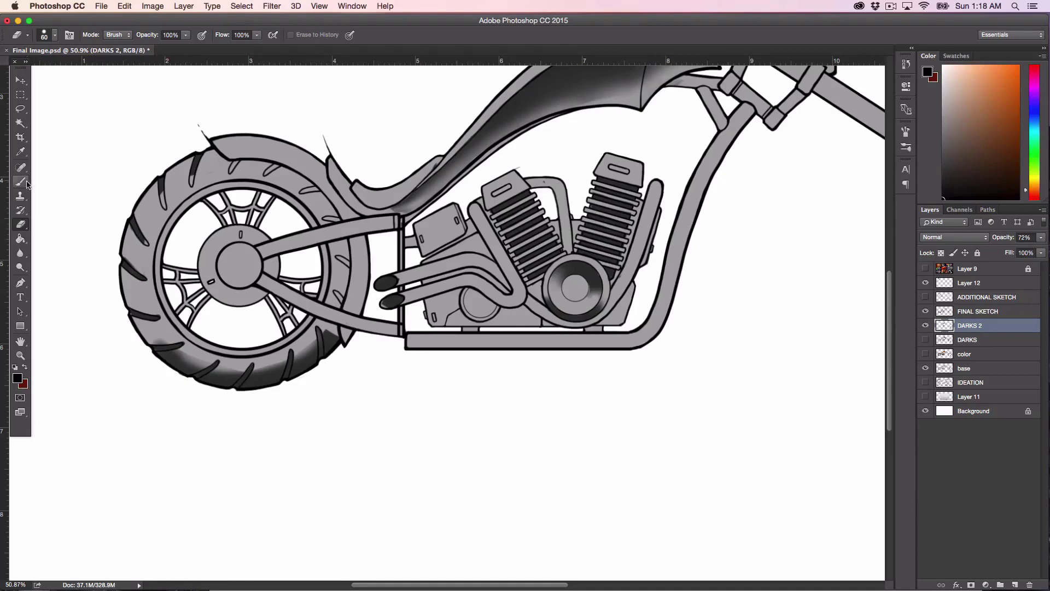
- Switch the eraser to a soft round tip and soften the shading on the rear tire and exhaust tips at 60 to 125 px
click(54, 35)
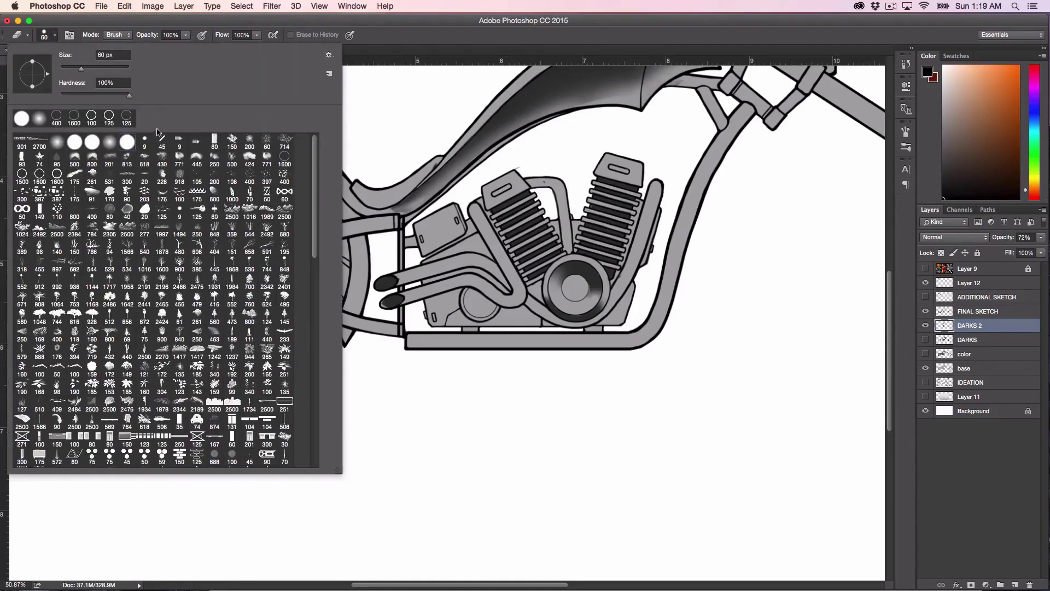
click(375, 101)
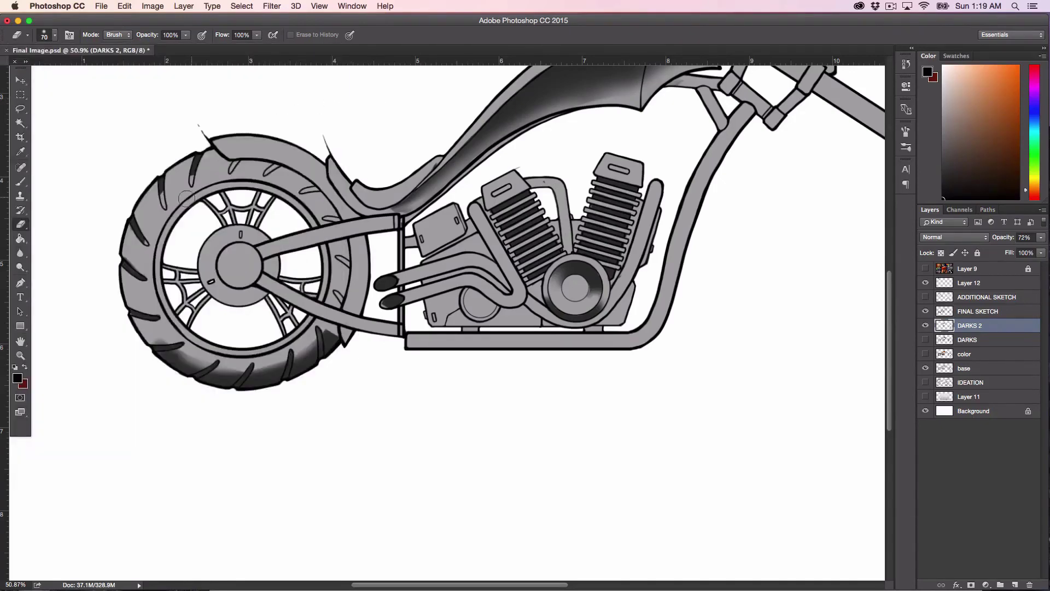
key(])
key(])
key(])
key(])
key(bracketright)
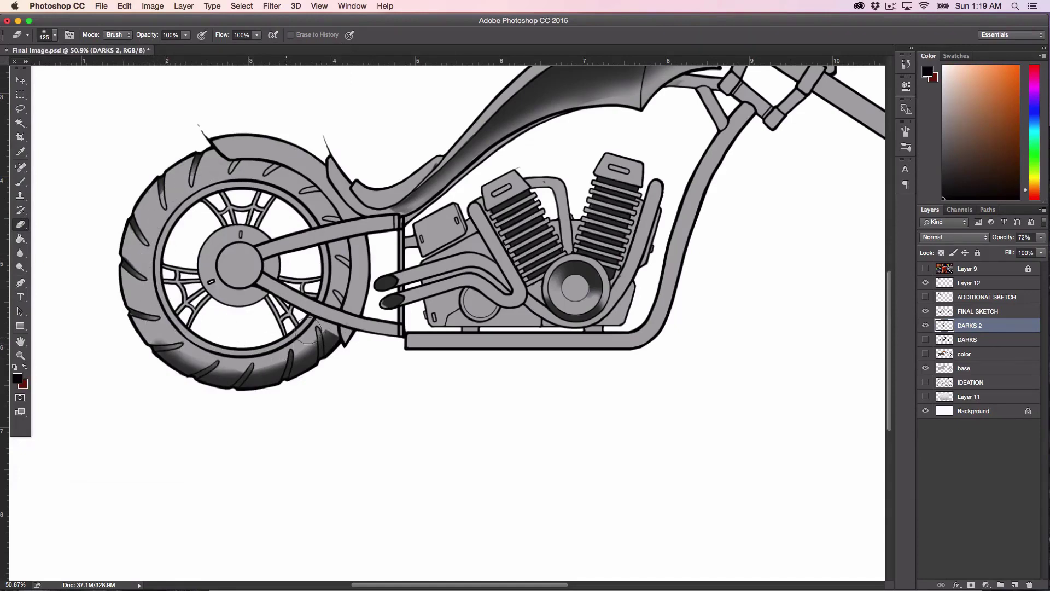
key(bracketleft)
key(bracketleft)
key(bracketleft)
key(bracketleft)
key(bracketleft)
key(bracketleft)
key(bracketleft)
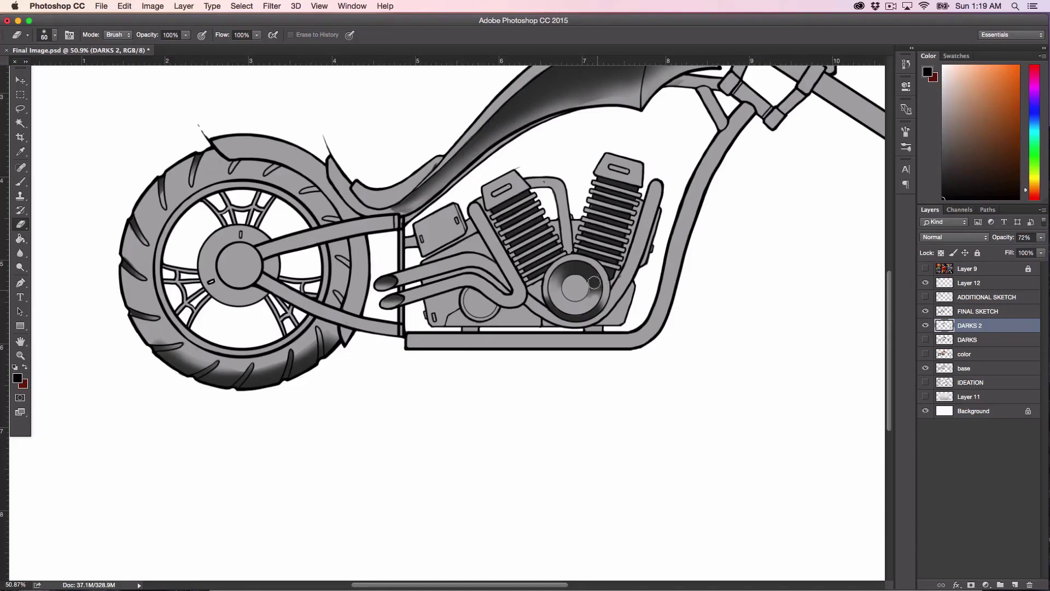
- Soften the shading on the round engine cover with a 100 px soft eraser
key(bracketright)
key(bracketright)
key(bracketright)
key(bracketright)
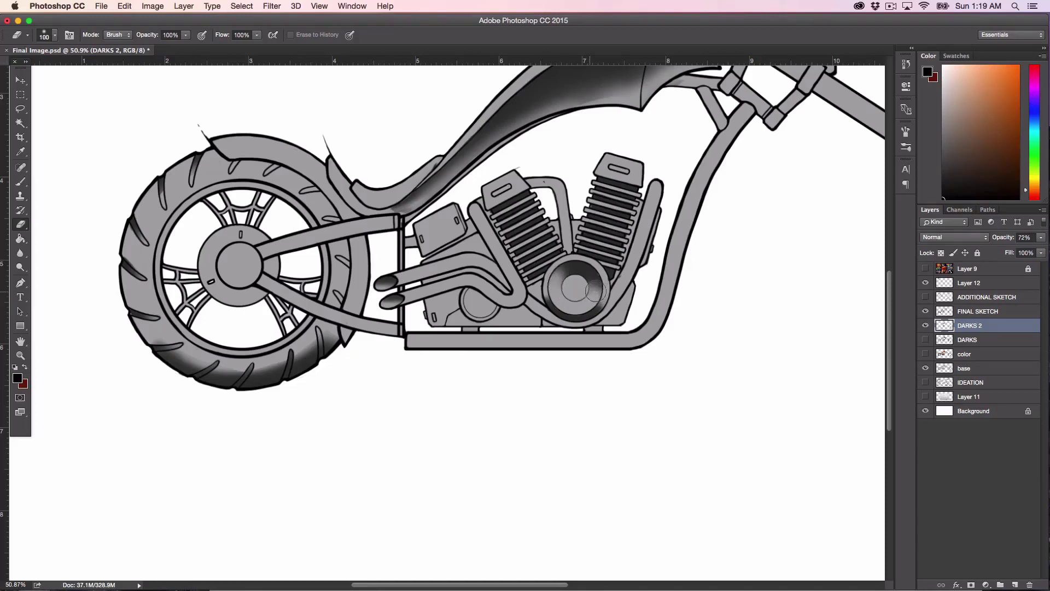
mouse_move(596, 291)
mouse_down()
mouse_move(554, 292)
mouse_move(597, 303)
mouse_up()
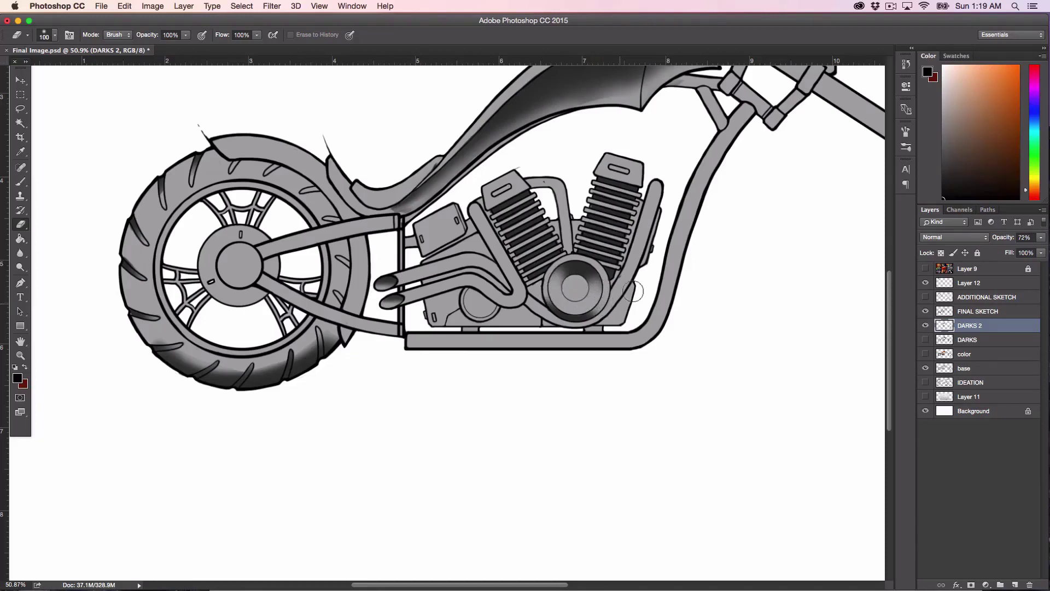
- Enlarge the soft eraser to 150 px and fade the shading along the lower part of the fuel tank
key(bracketright)
mouse_move(383, 216)
mouse_down()
mouse_move(470, 160)
mouse_move(616, 99)
mouse_up()
key(bracketright)
drag(703, 256, 661, 405)
drag(460, 296, 577, 239)
drag(506, 262, 613, 244)
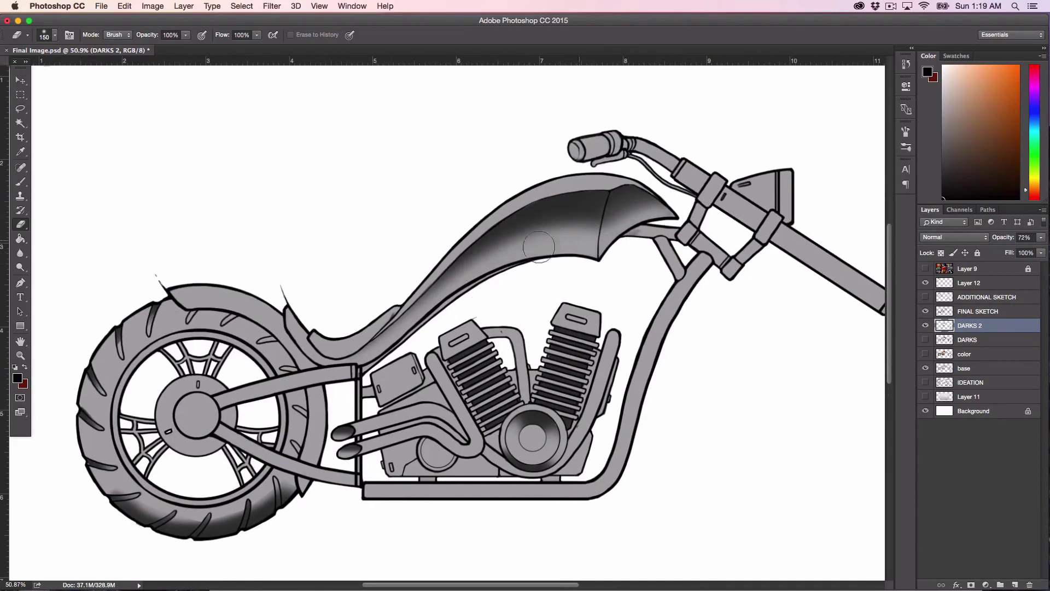
mouse_move(539, 247)
mouse_down()
mouse_move(561, 232)
mouse_move(599, 238)
mouse_move(466, 272)
mouse_move(633, 226)
mouse_up()
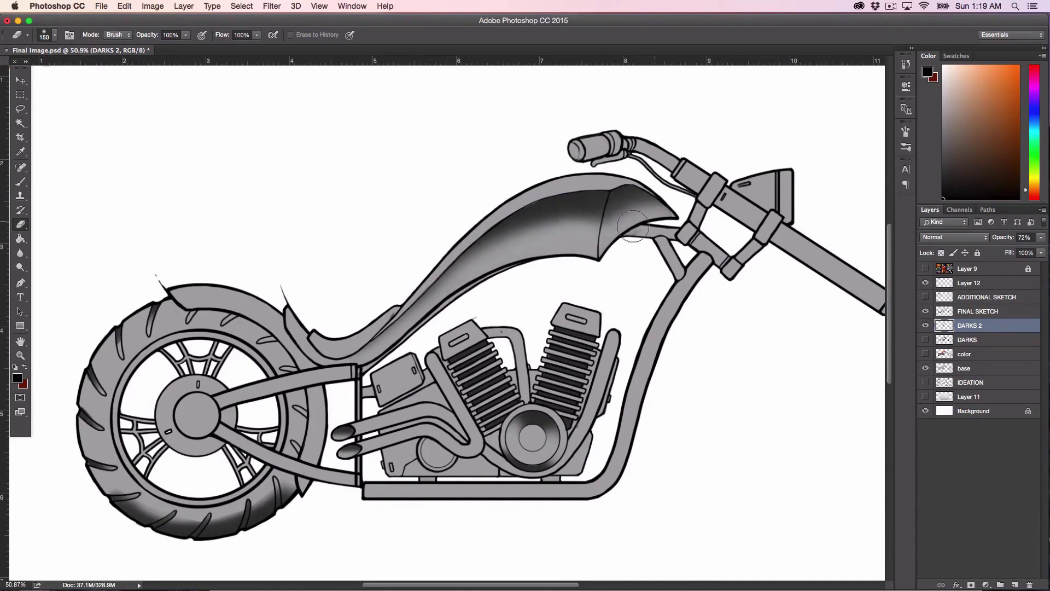
- Fade the edges of the dark shading on the lower half of the front tire with the soft eraser
mouse_move(646, 308)
mouse_down()
mouse_move(555, 270)
mouse_move(306, 201)
mouse_move(307, 154)
mouse_up()
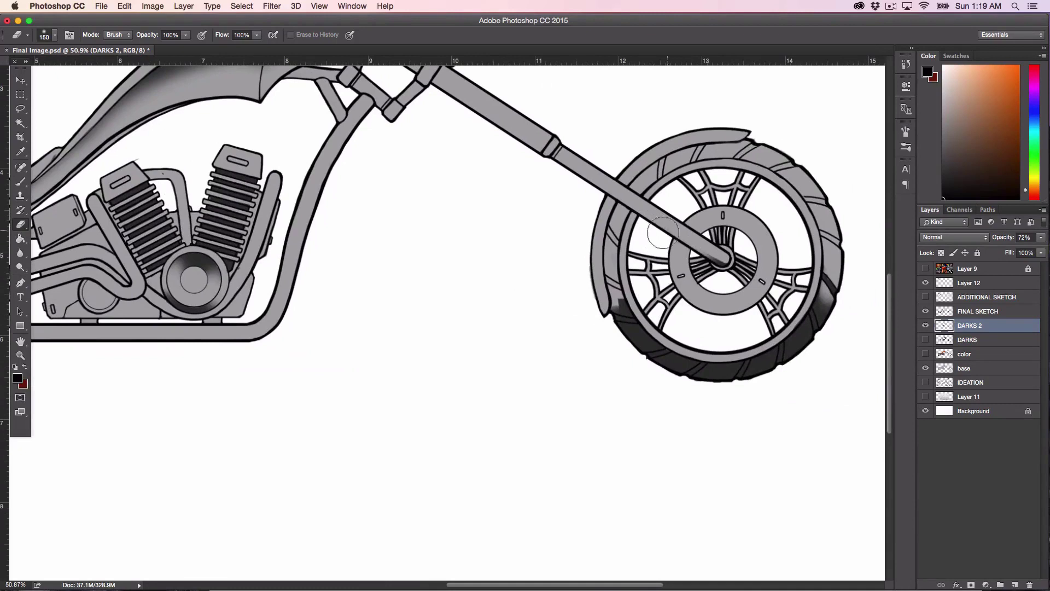
drag(663, 232, 715, 259)
mouse_move(627, 282)
mouse_down()
mouse_move(646, 306)
mouse_move(616, 287)
mouse_move(679, 346)
mouse_up()
mouse_move(802, 290)
mouse_down()
mouse_move(746, 338)
mouse_move(778, 338)
mouse_move(699, 343)
mouse_move(758, 341)
mouse_move(747, 342)
mouse_move(808, 300)
mouse_move(827, 242)
mouse_move(768, 328)
mouse_up()
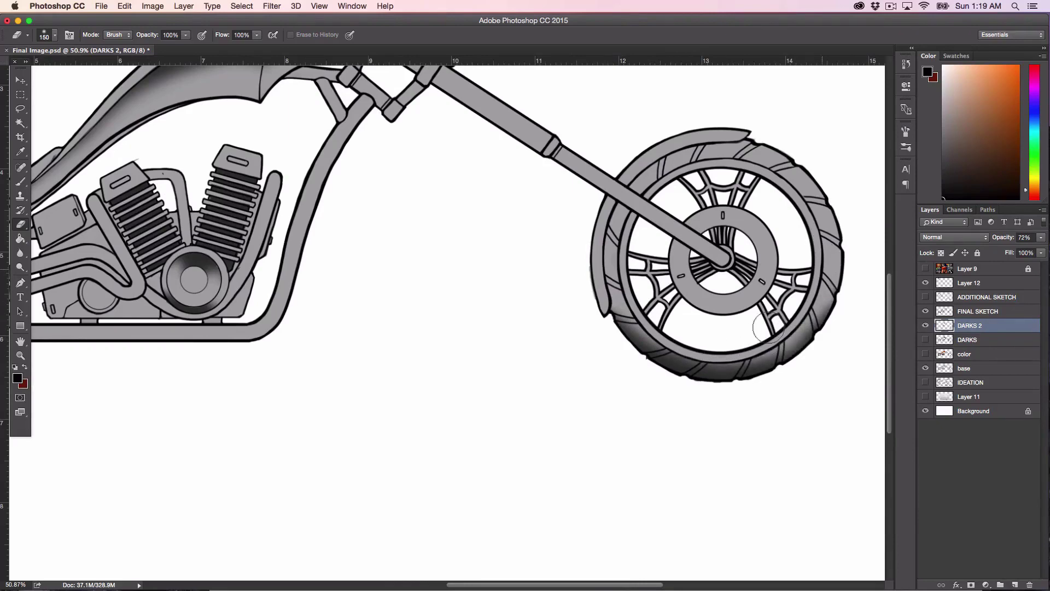
- Set the DARKS 2 opacity to 34% and show the color and DARKS layers again
click(20, 355)
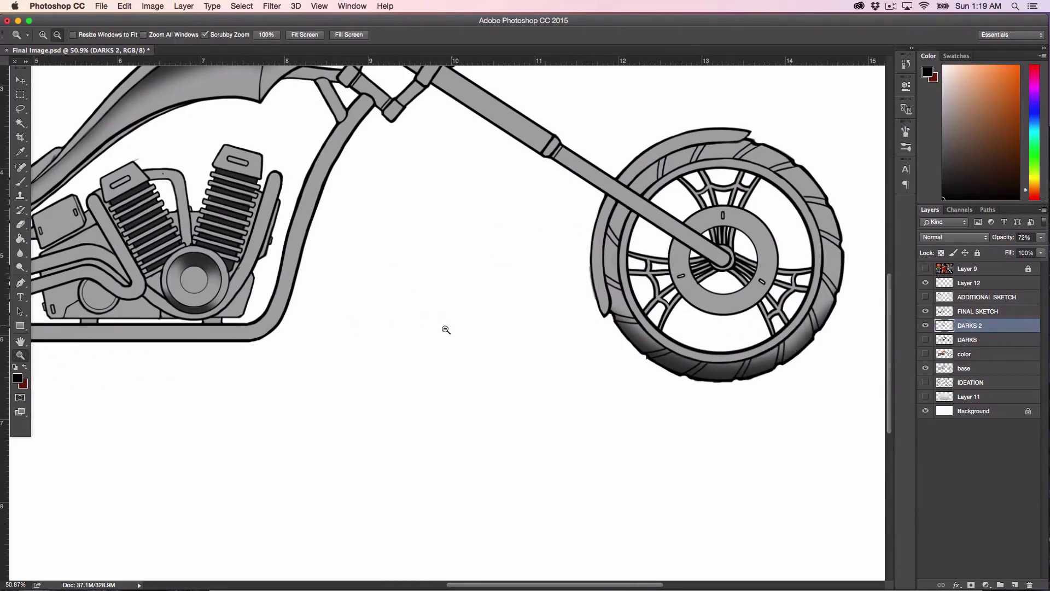
drag(446, 330, 328, 387)
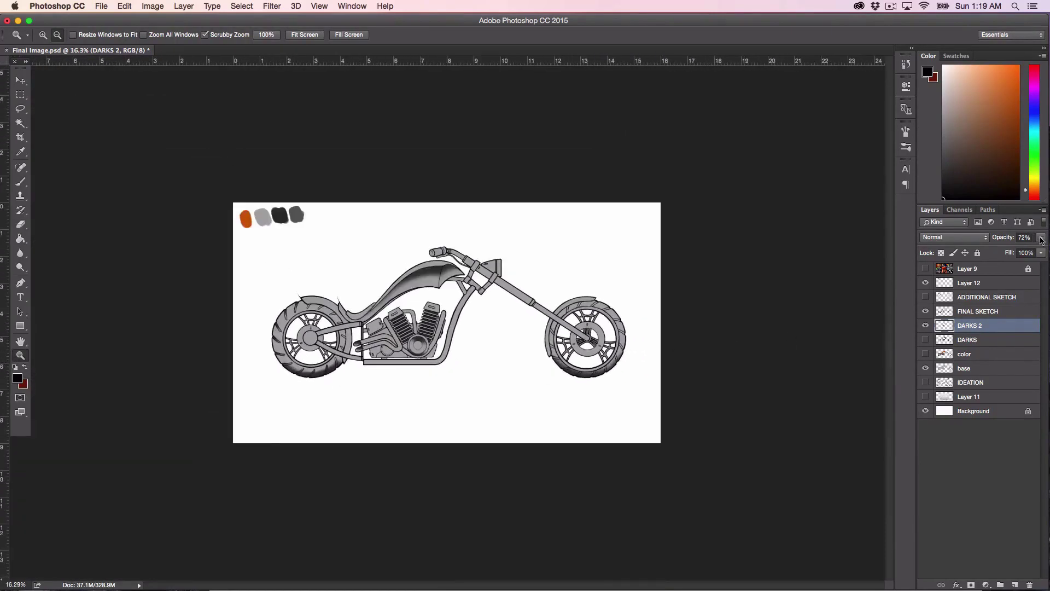
drag(1041, 240, 1009, 255)
click(926, 354)
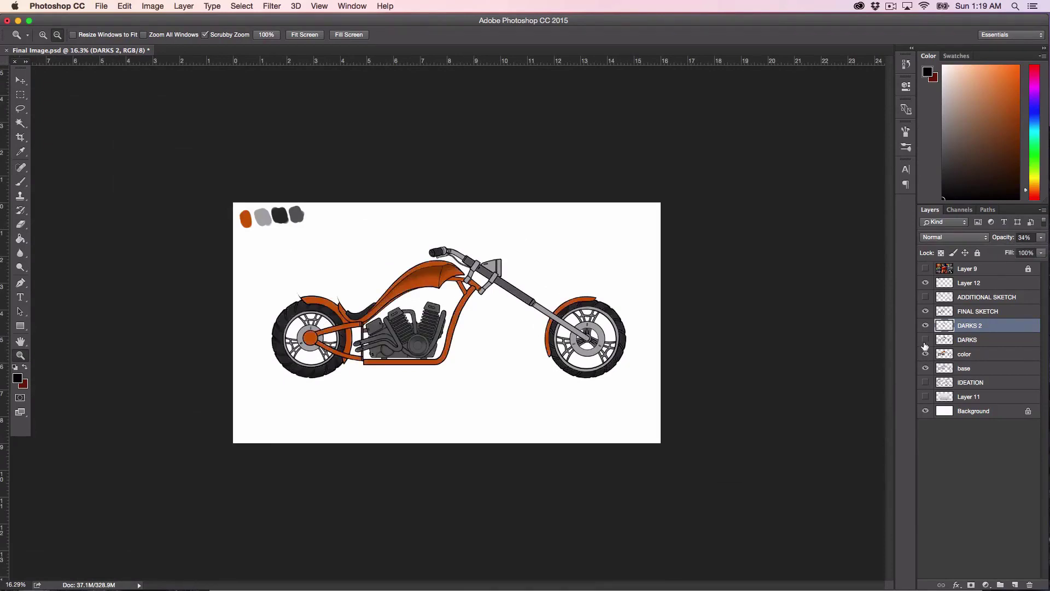
click(926, 340)
- Toggle the DARKS 2 layer's visibility to compare the artwork with and without its shading, leaving it shown
click(926, 327)
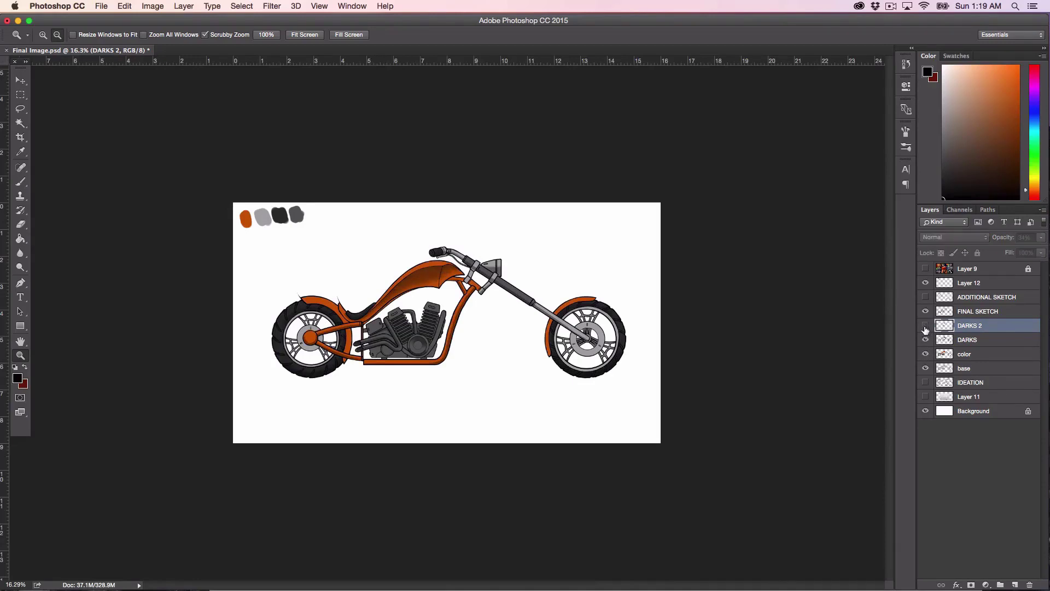
click(925, 328)
click(925, 329)
click(925, 331)
click(924, 329)
click(924, 330)
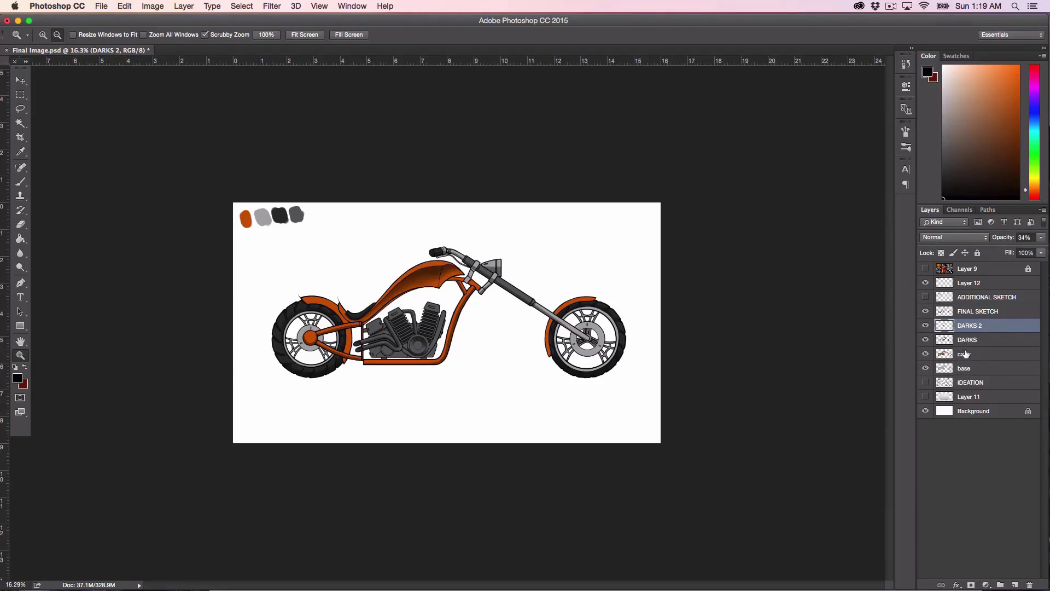
- Load the base layer's contents as a selection
click(964, 369)
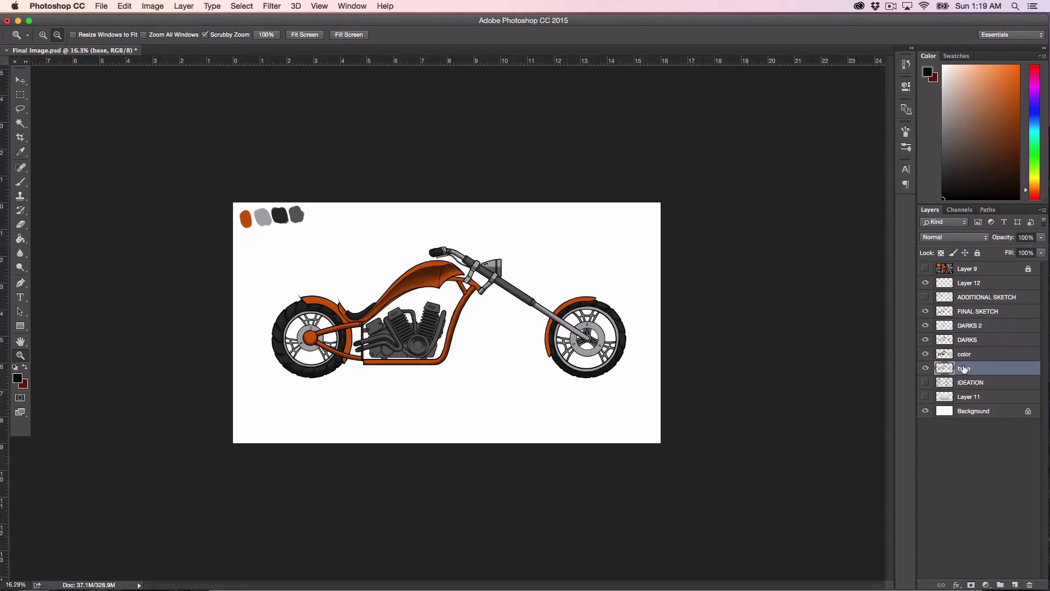
double_click(964, 369)
key(Return)
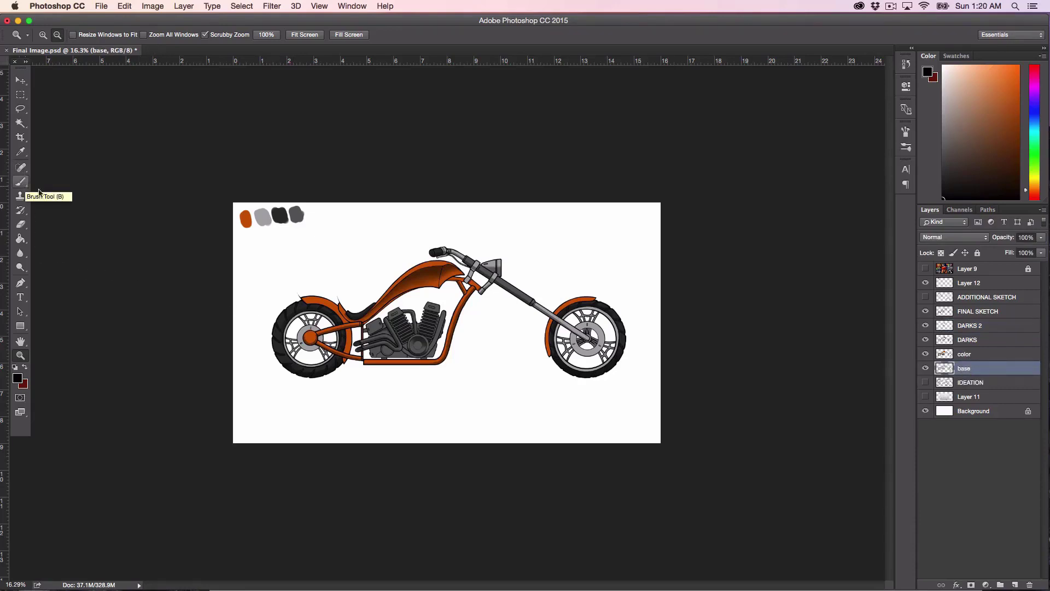
super+click(945, 371)
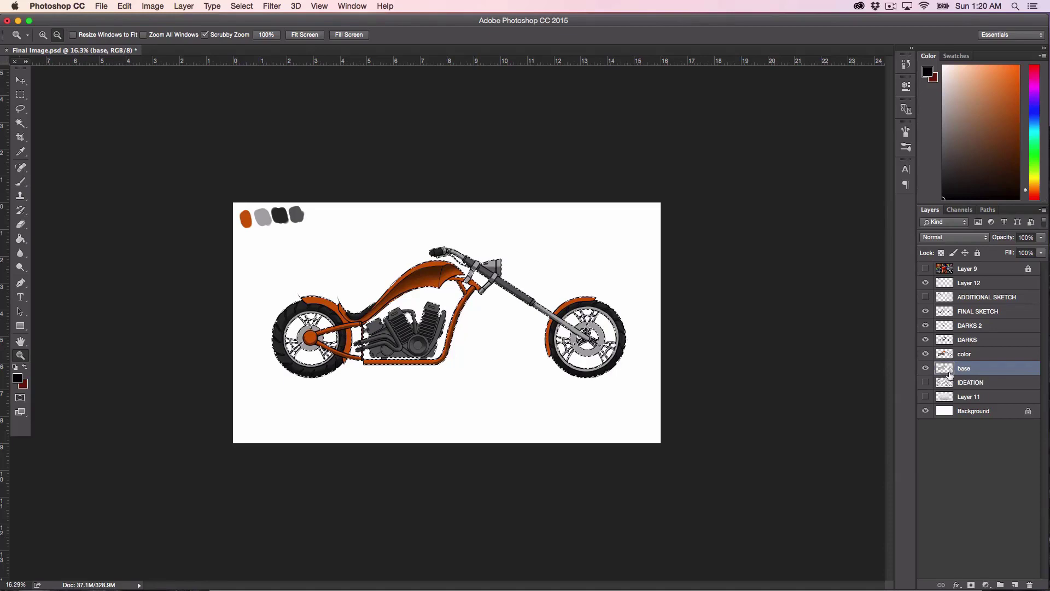
- Hide the color, DARKS and DARKS 2 layers so only the gray base and line art remain
click(926, 354)
click(925, 340)
click(926, 325)
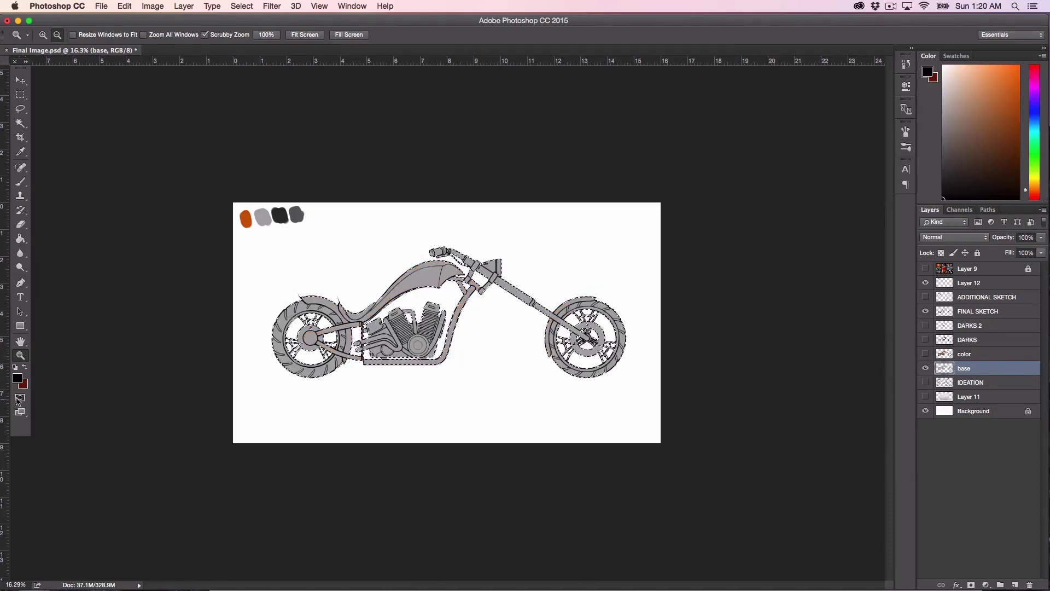
- Brush white highlights onto the base layer along the tank, front fork, headlight, rear fender, swingarm and round engine cover
drag(462, 348, 500, 348)
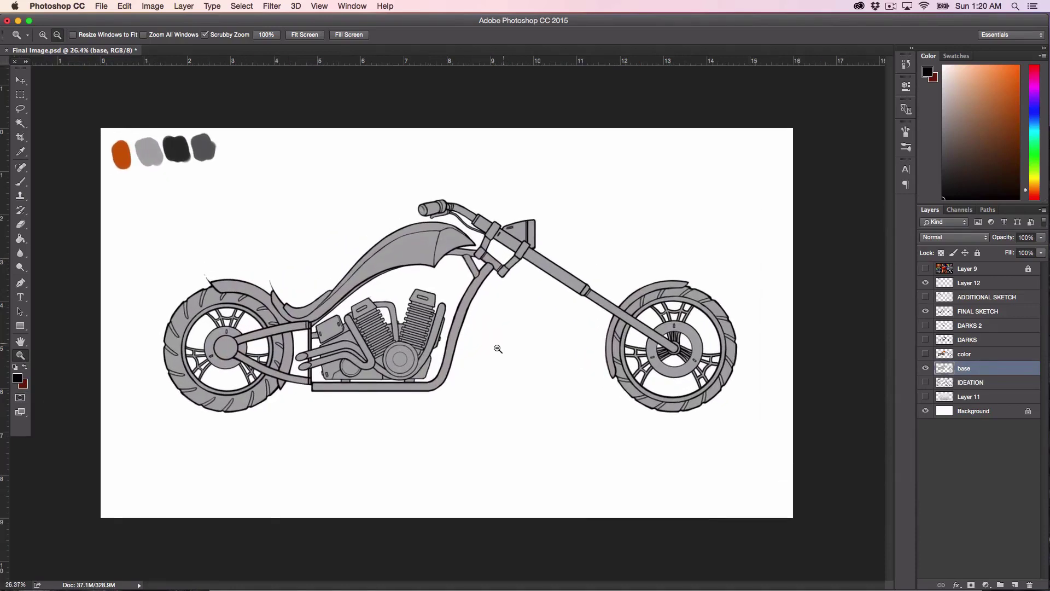
click(20, 182)
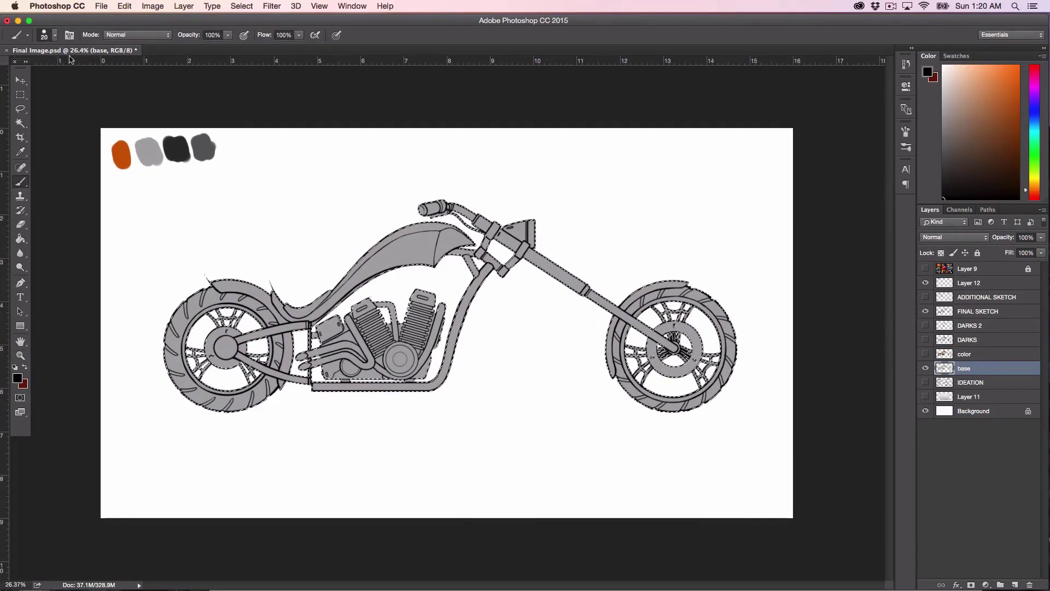
click(944, 66)
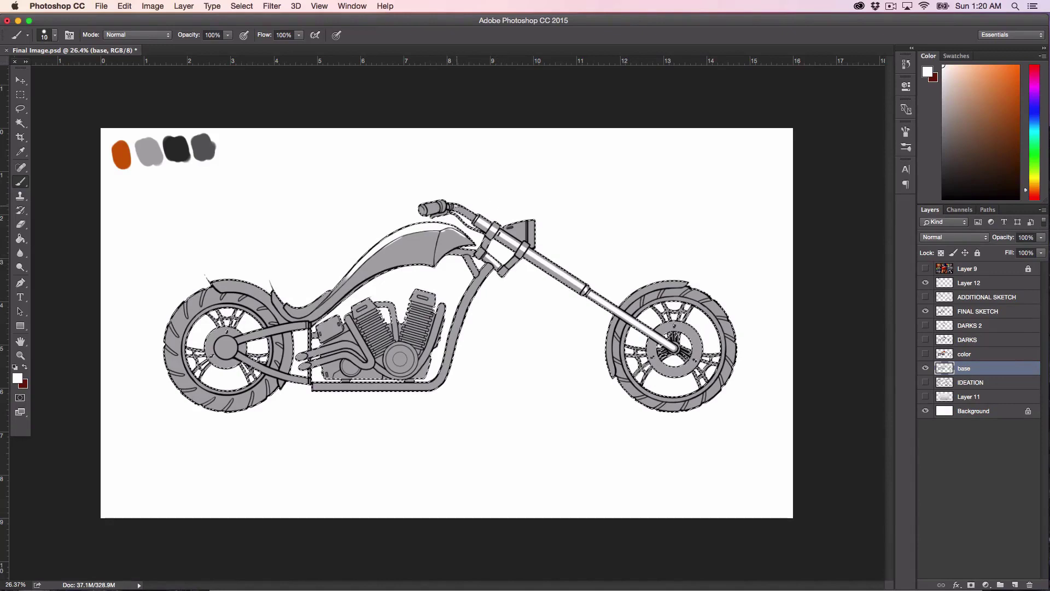
key(bracketright)
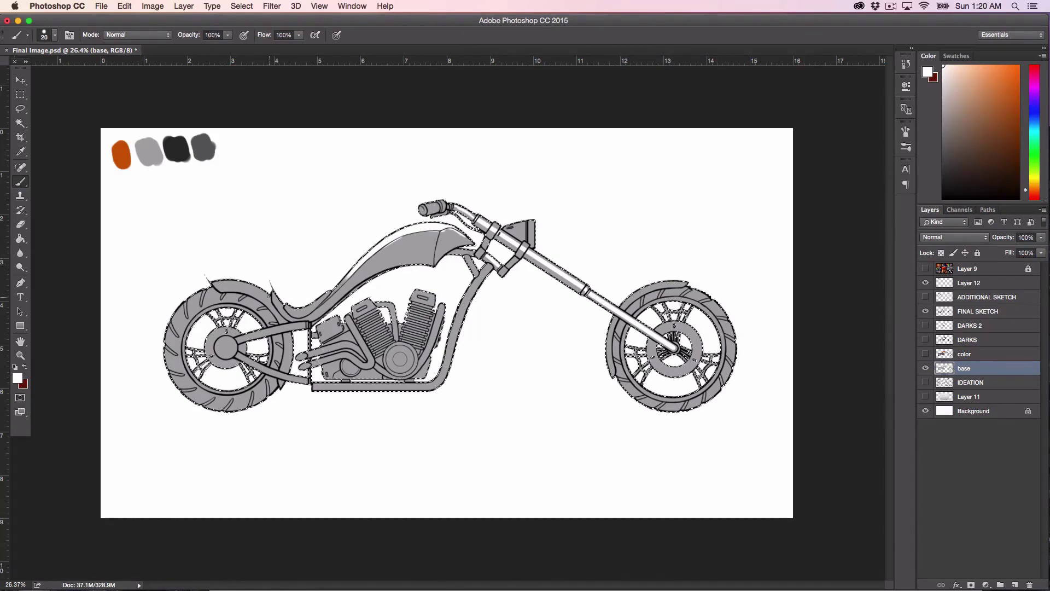
mouse_move(259, 292)
mouse_down()
mouse_move(220, 286)
mouse_move(247, 288)
mouse_up()
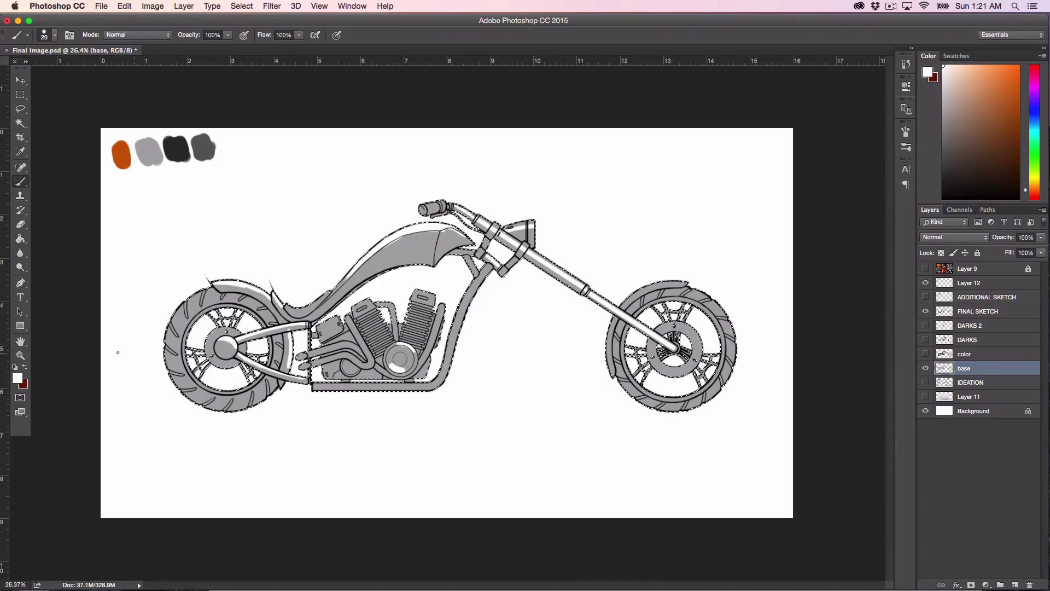
- Soften the white highlight on the rear wheel hub with the eraser at 100 px
click(20, 224)
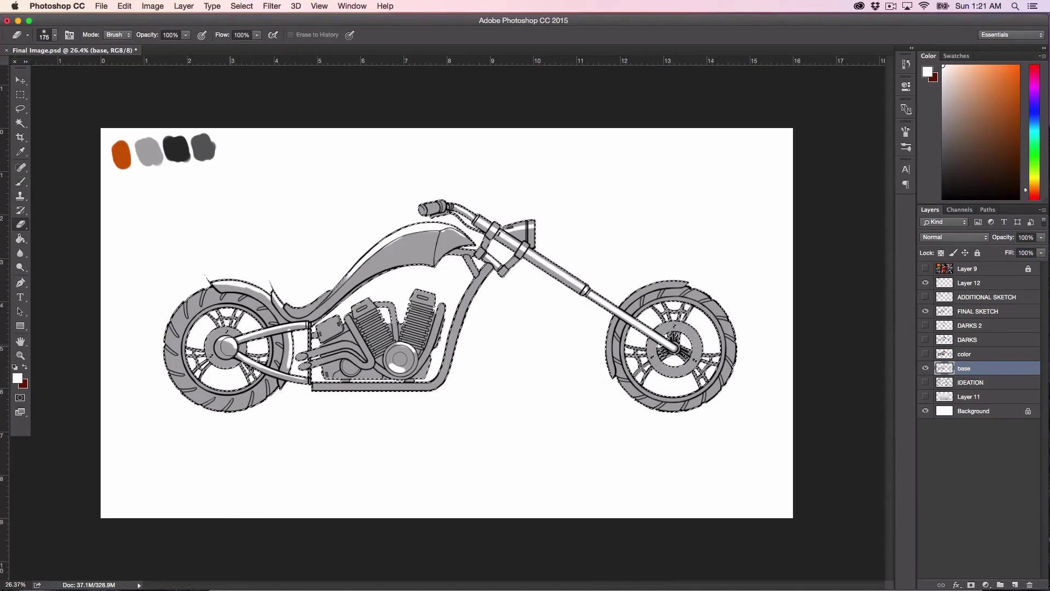
key(bracketleft)
key(bracketleft)
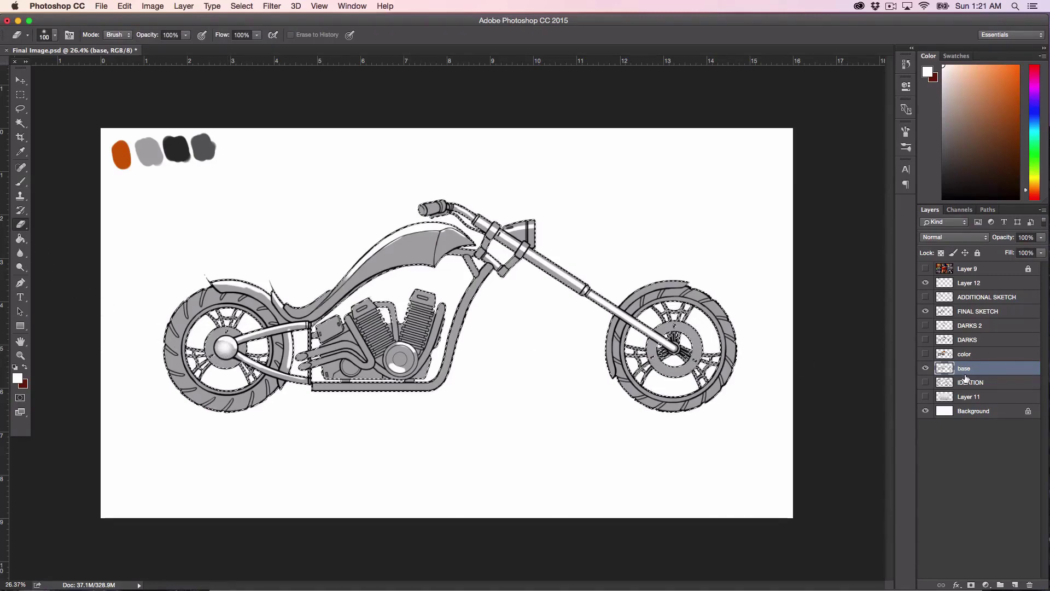
- Sample the base gray and paint over all the white highlights on the base layer with a 900 px brush
click(22, 184)
alt+click(215, 296)
key(bracketright)
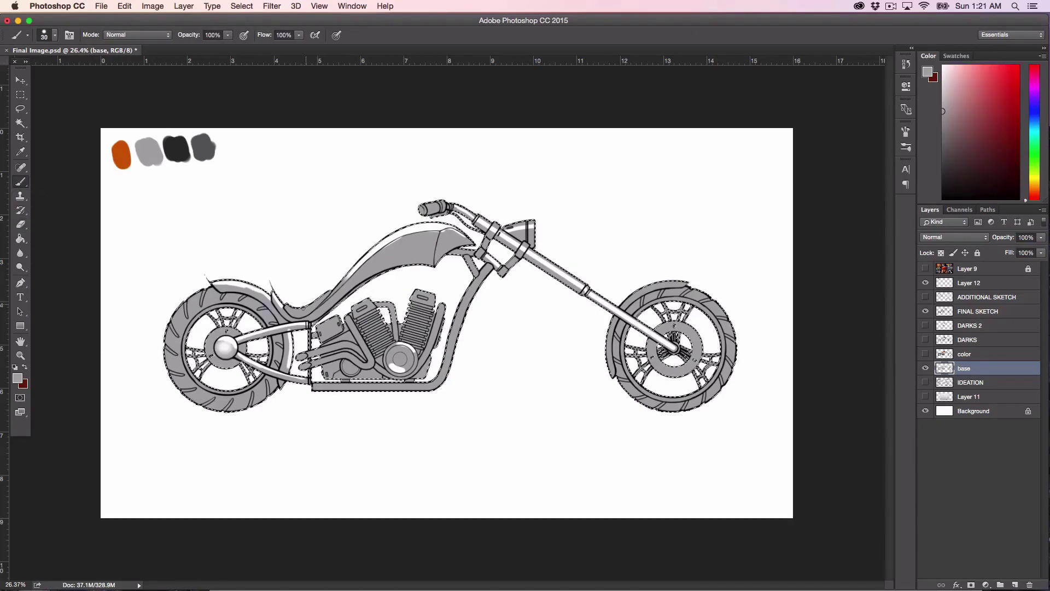
key(bracketright)
key(bracketright)
key(bracketright)
key(bracketright)
key(bracketright)
key(bracketright)
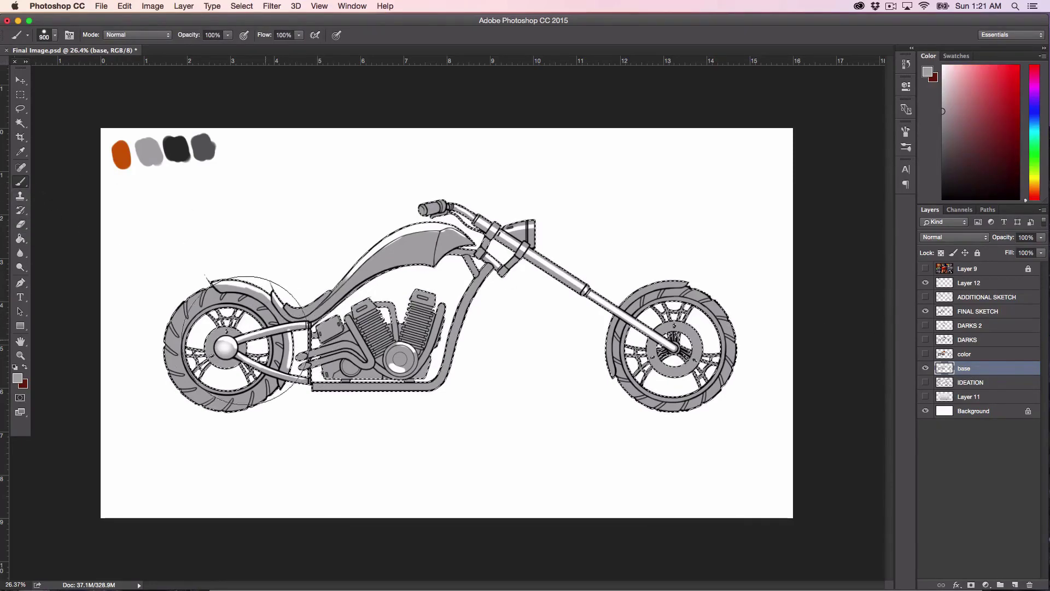
mouse_move(244, 340)
mouse_down()
mouse_move(265, 268)
mouse_move(198, 348)
mouse_move(514, 218)
mouse_move(442, 270)
mouse_move(345, 291)
mouse_move(620, 357)
mouse_up()
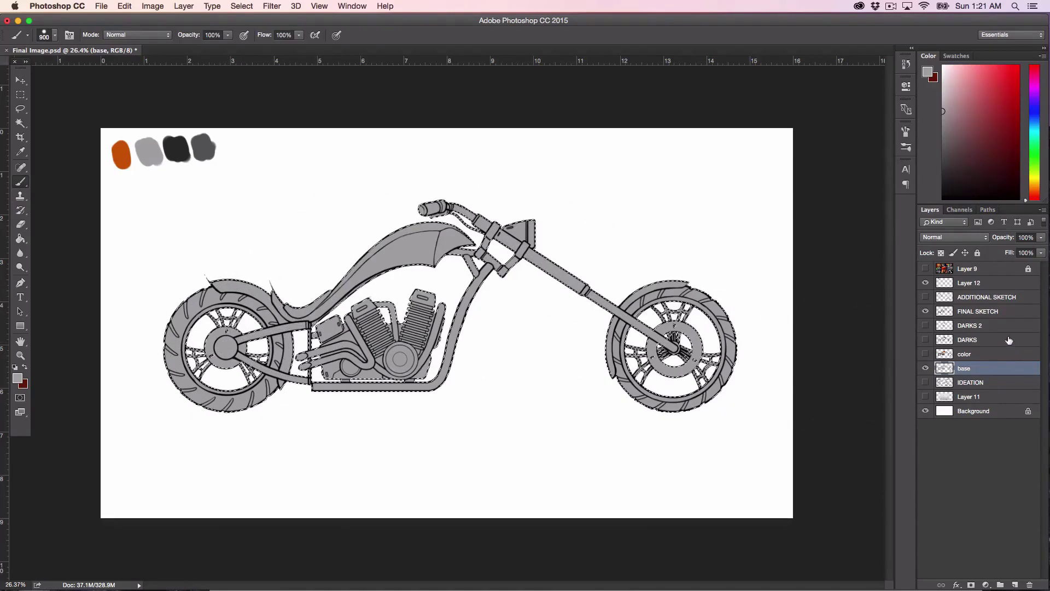
- Create a new layer above DARKS 2 named whites and set the foreground color to white
click(969, 327)
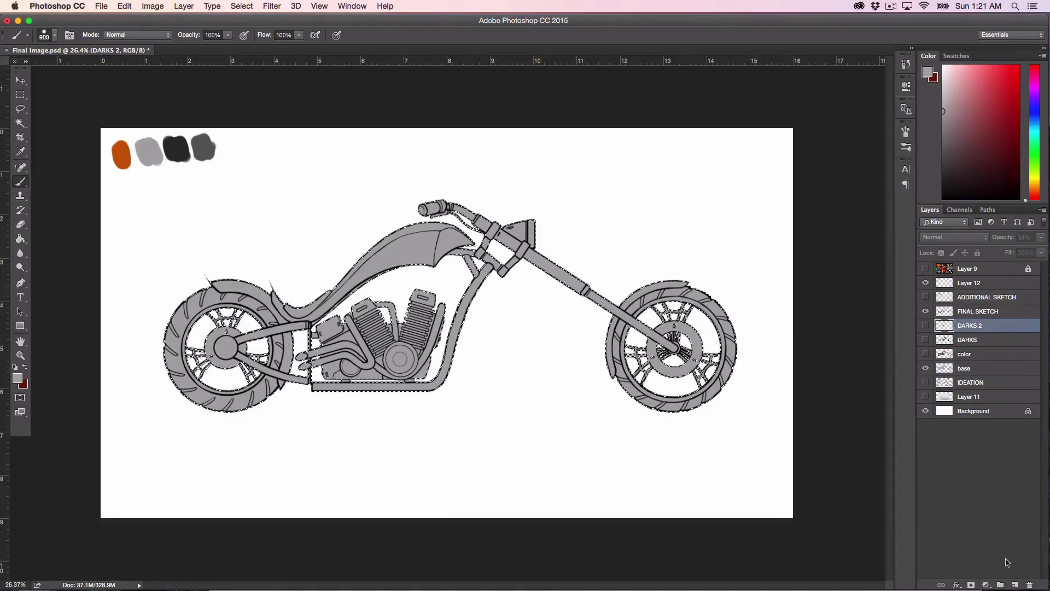
click(1015, 584)
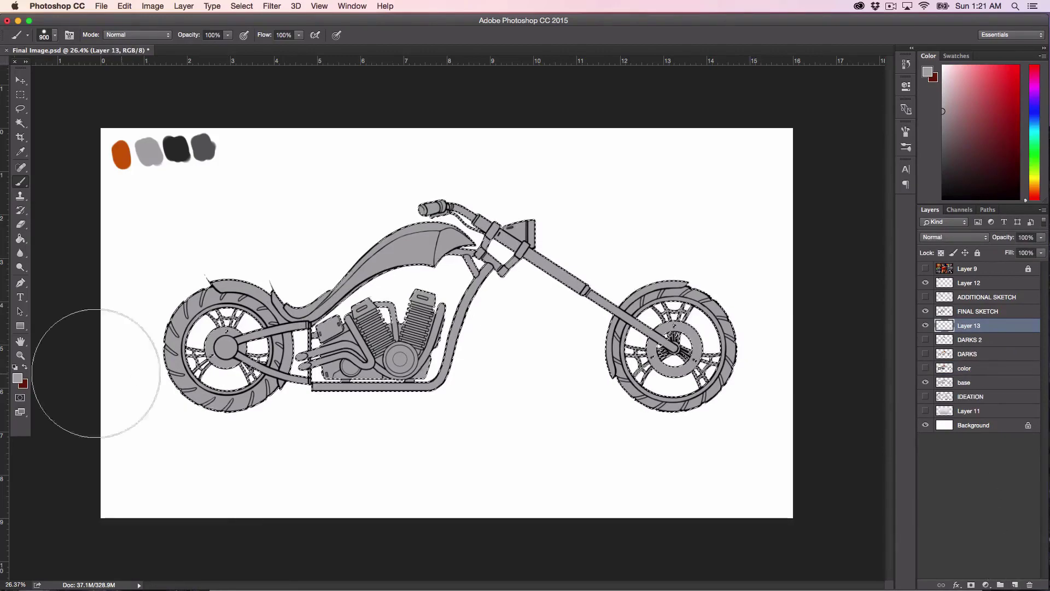
click(944, 66)
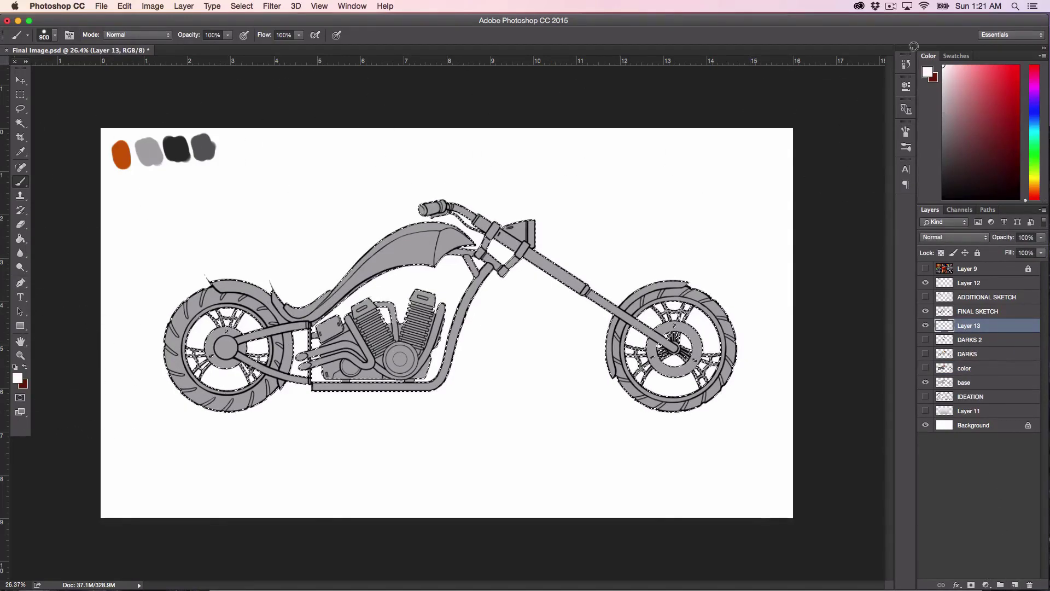
double_click(973, 325)
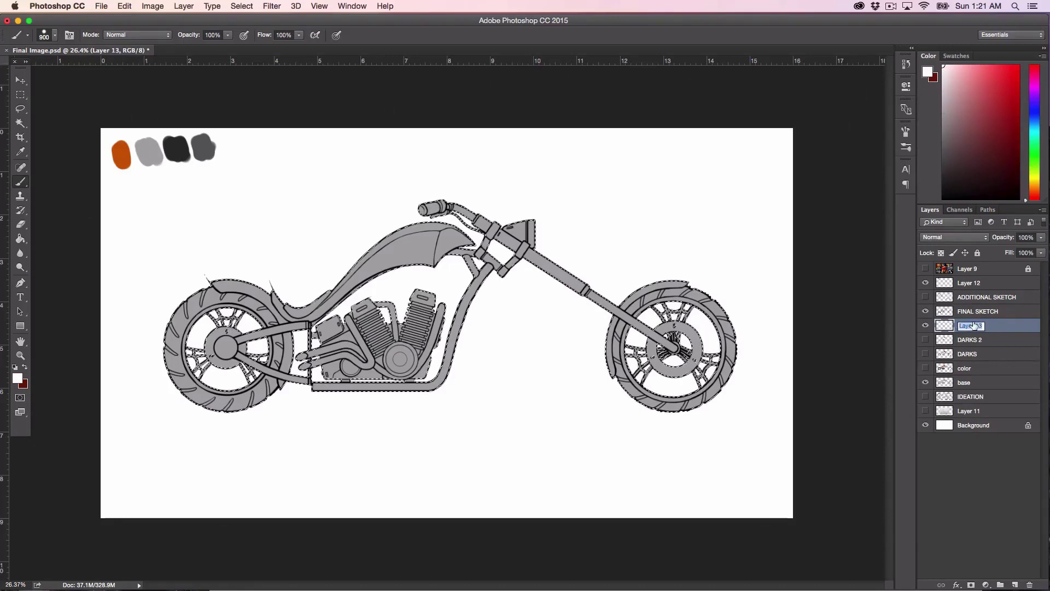
text(whites)
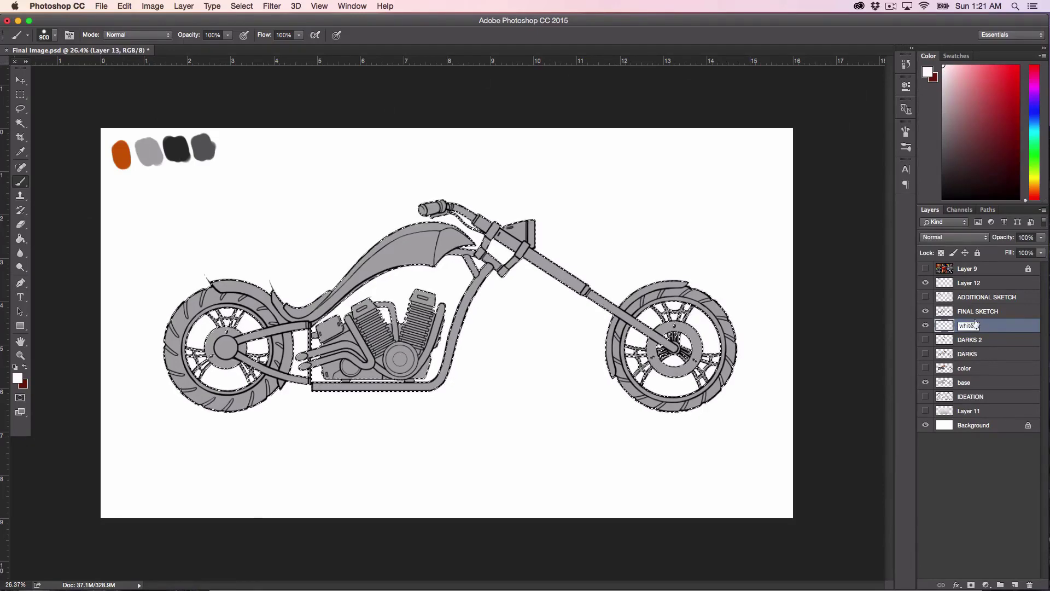
key(Return)
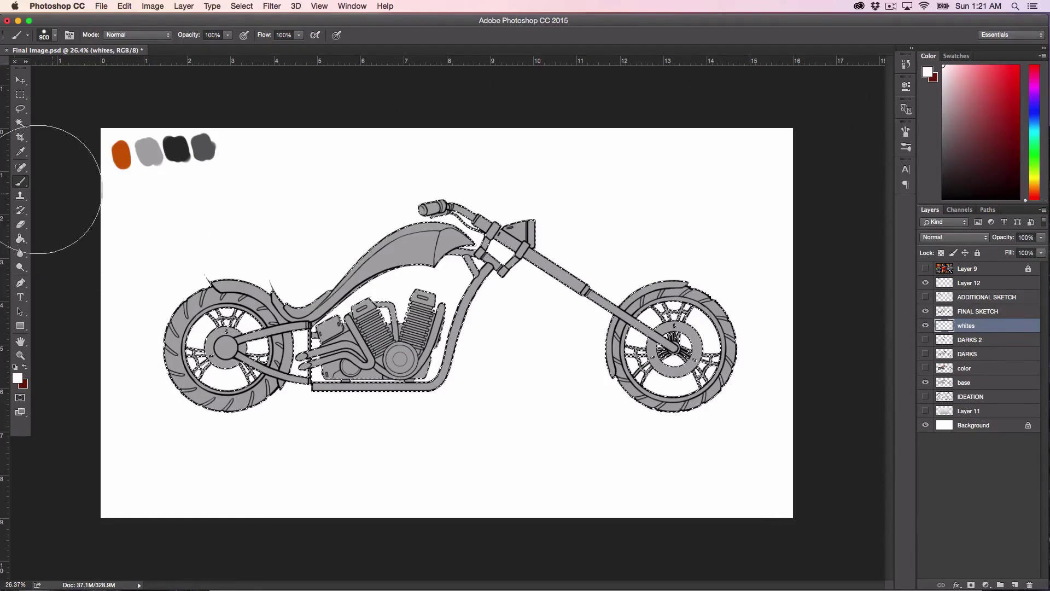
- Paint the front fork tubes white on the whites layer with a 50 px brush
key(bracketleft)
key(bracketleft)
key(bracketleft)
key(bracketleft)
key(bracketleft)
key(bracketleft)
key(bracketleft)
key(bracketleft)
key(bracketleft)
key(bracketleft)
key(bracketleft)
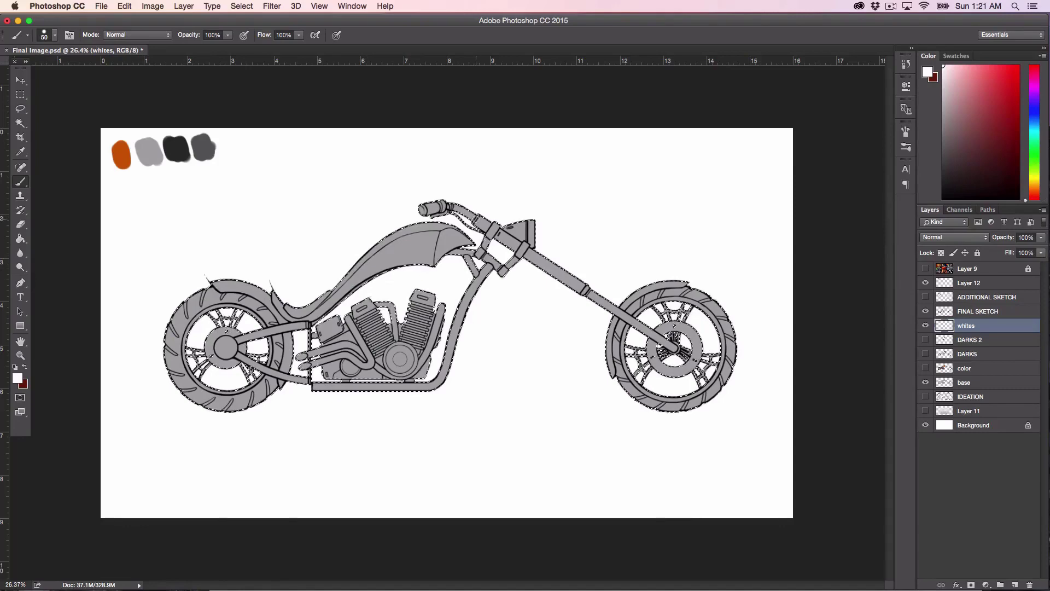
drag(663, 343, 670, 346)
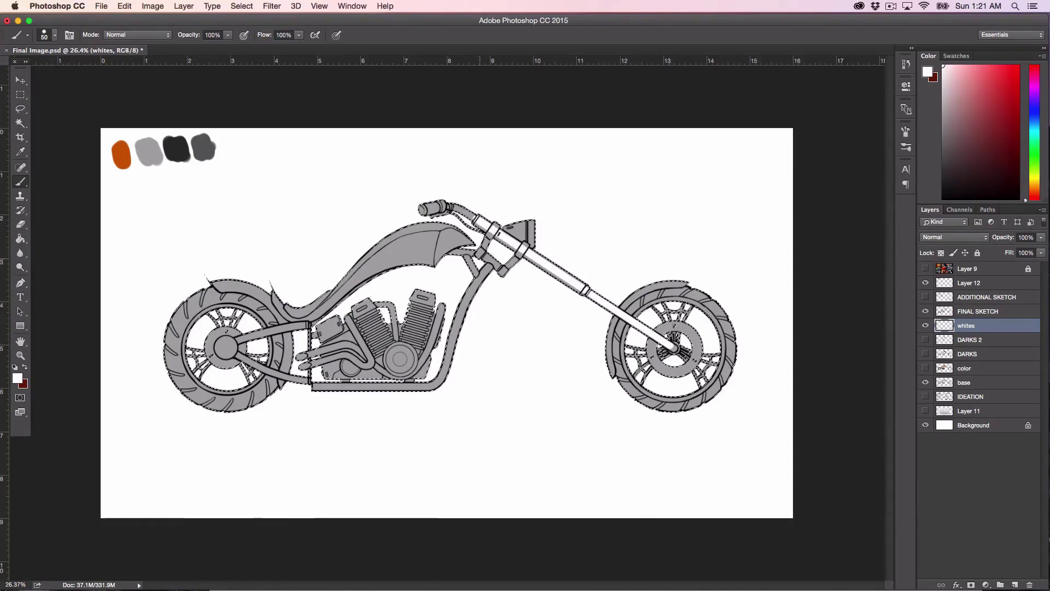
- Paint white highlights with a 25 px brush on the tank, fenders, seat, rear hub, swingarm, lower frame, round engine cover and headlight
key(bracketleft)
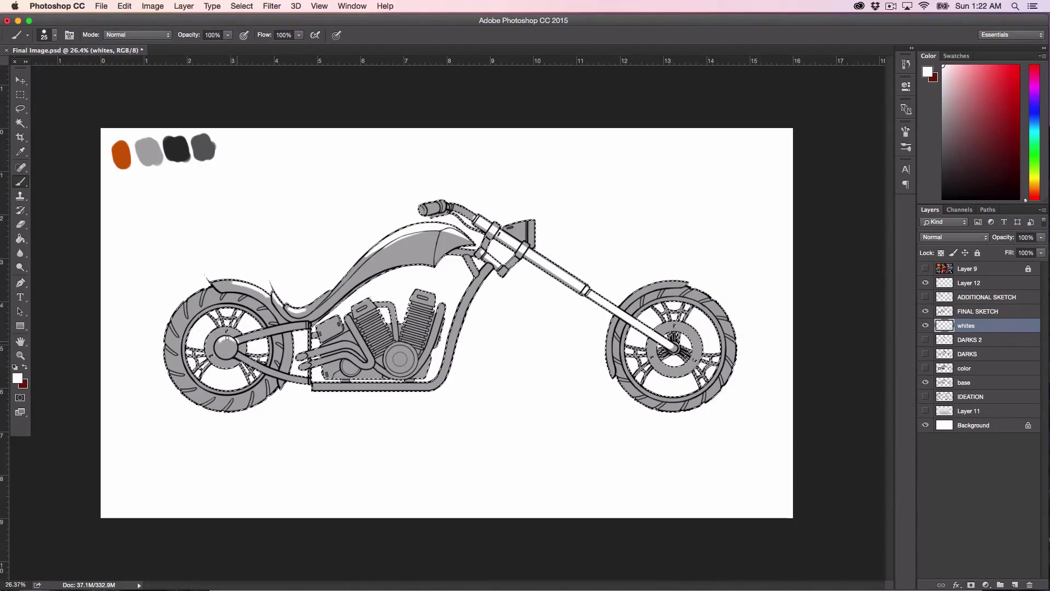
drag(243, 337, 307, 323)
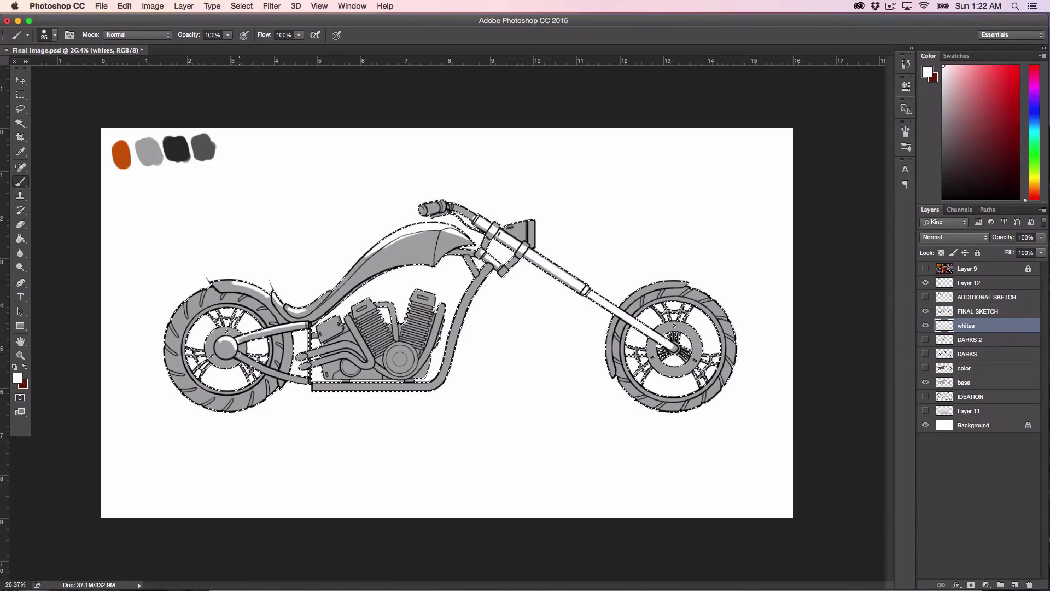
mouse_move(238, 353)
mouse_down()
mouse_move(317, 385)
mouse_move(449, 375)
mouse_up()
mouse_move(391, 347)
mouse_down()
mouse_move(410, 347)
mouse_move(400, 356)
mouse_up()
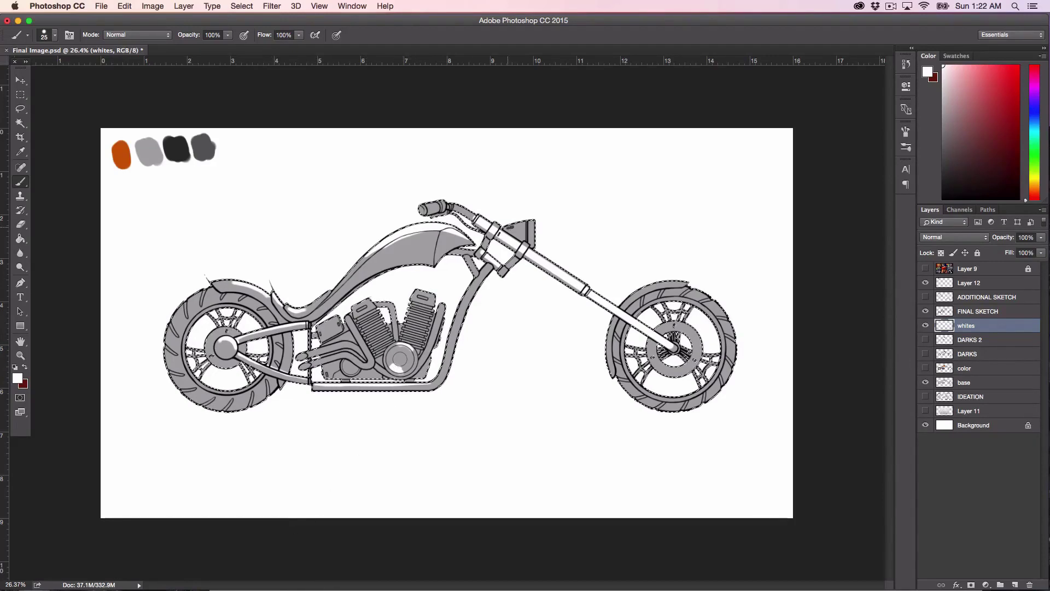
drag(506, 228, 538, 225)
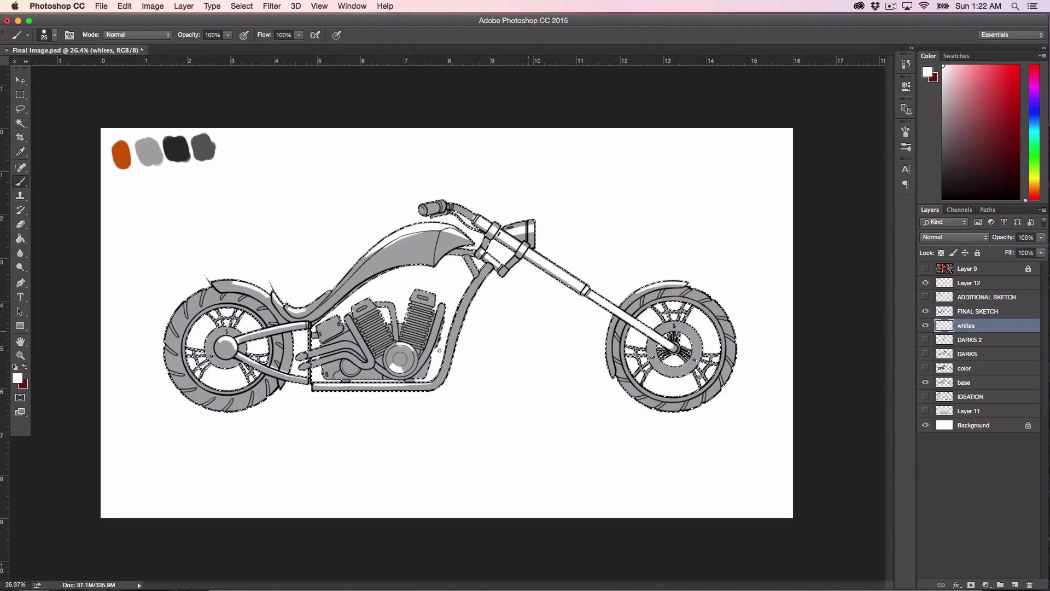
- Trim the white highlight on the rear wheel hub using a solid round eraser reduced to 20 px
key(z)
drag(234, 352, 276, 334)
click(20, 223)
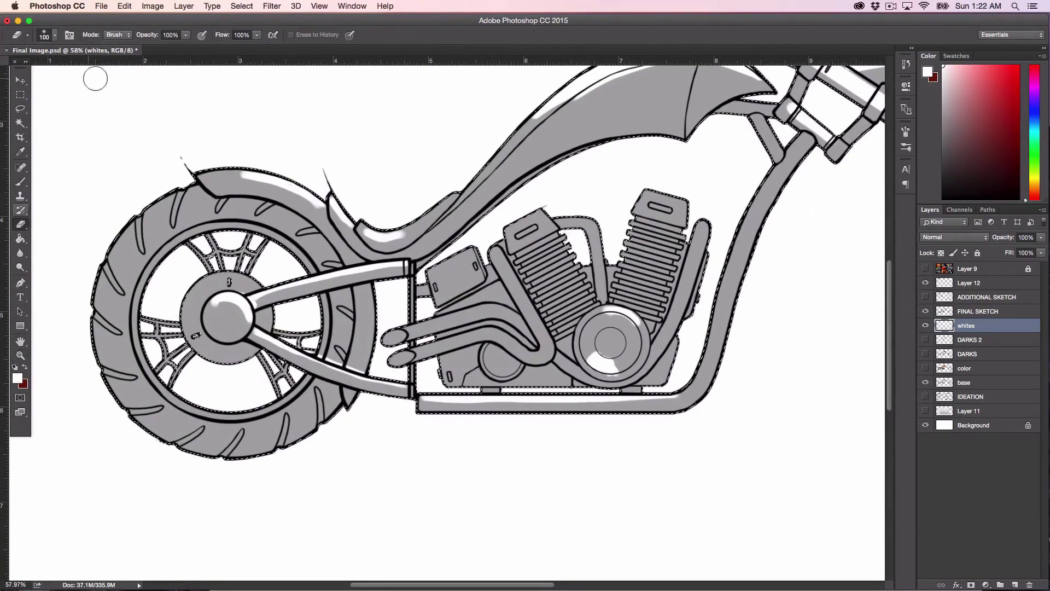
click(54, 35)
click(127, 143)
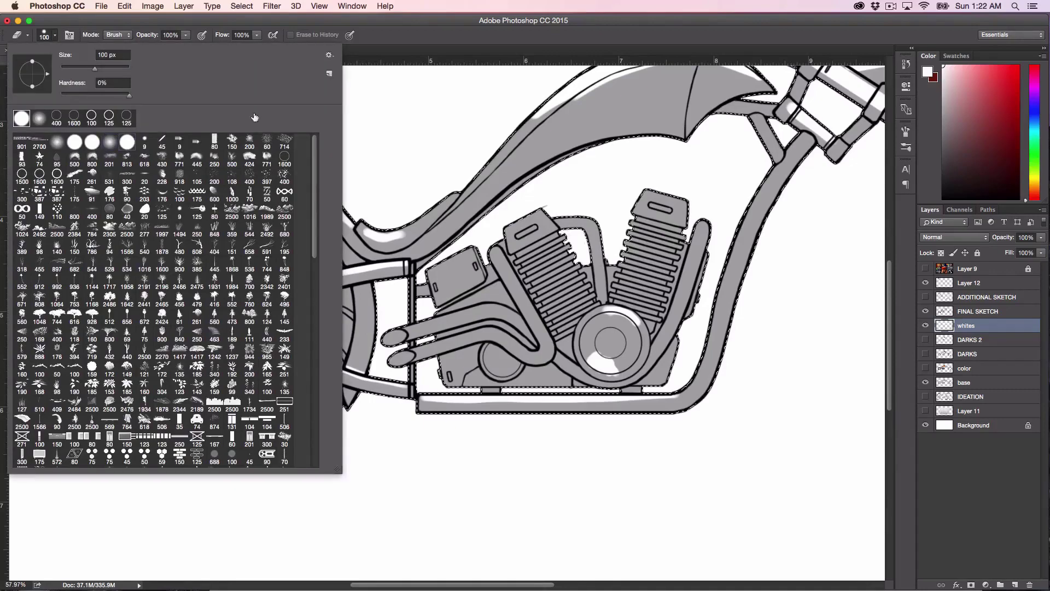
click(406, 129)
key([)
key([)
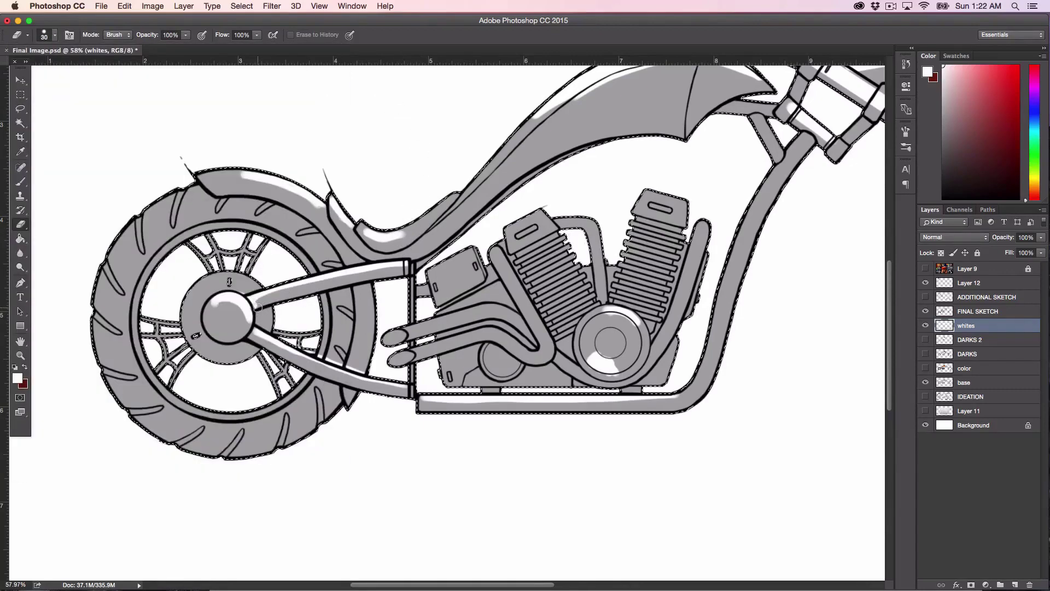
key(bracketleft)
key(bracketleft)
key(bracketleft)
key(bracketleft)
key(bracketleft)
key(bracketleft)
key(bracketleft)
key(bracketleft)
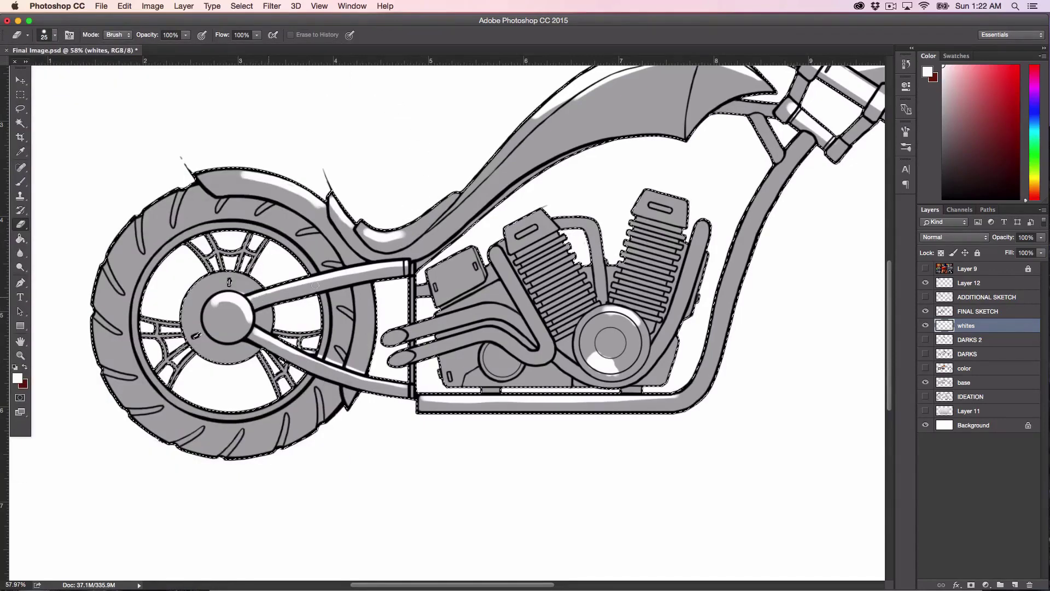
key(bracketleft)
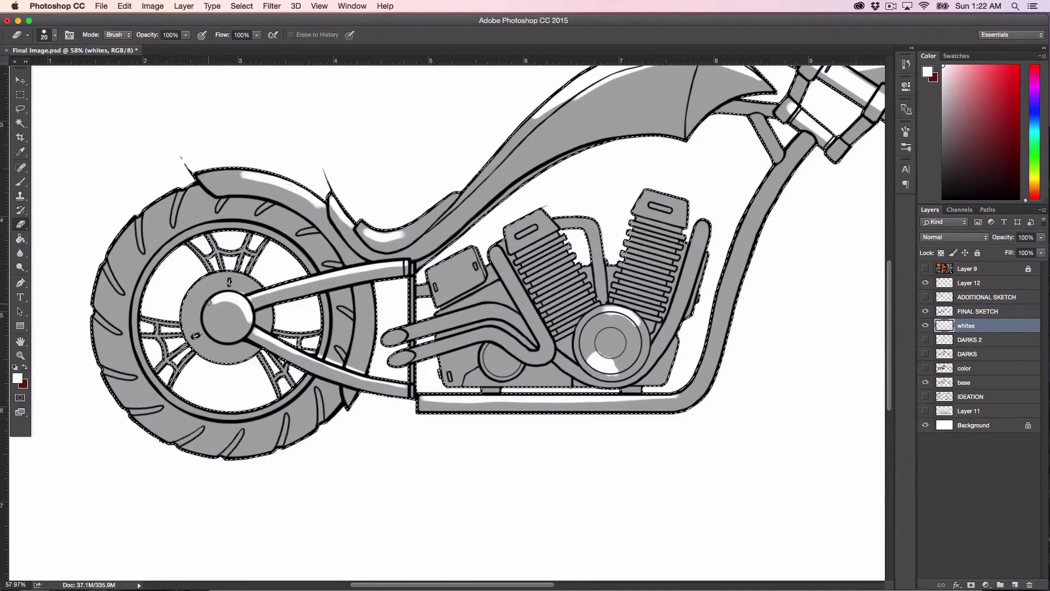
- Clean up the edges of the rear fender's white highlight, reducing the eraser from 25 to 15 px
key(bracketright)
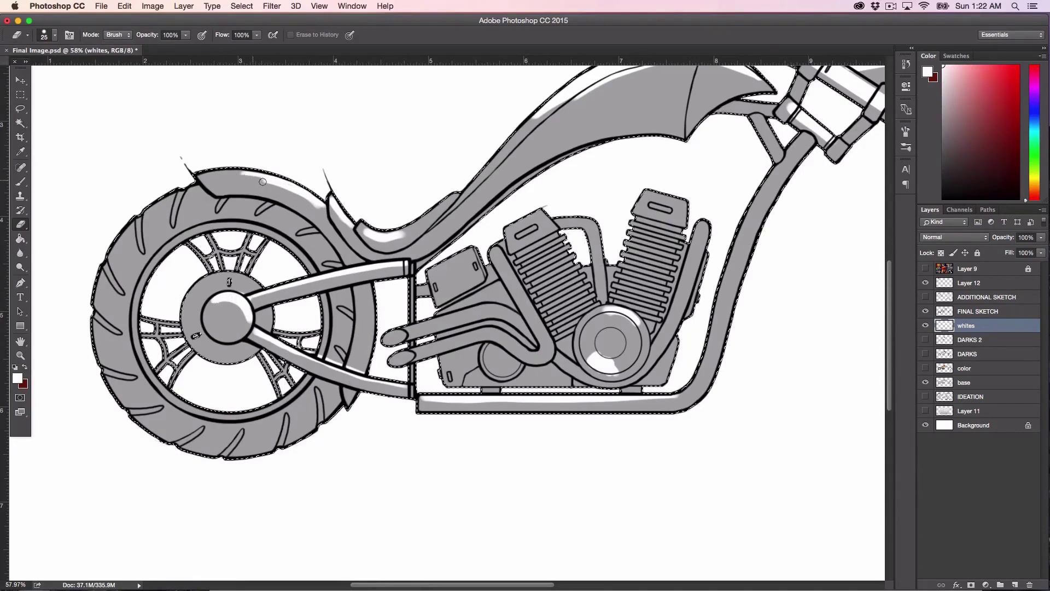
key(bracketleft)
key(bracketleft)
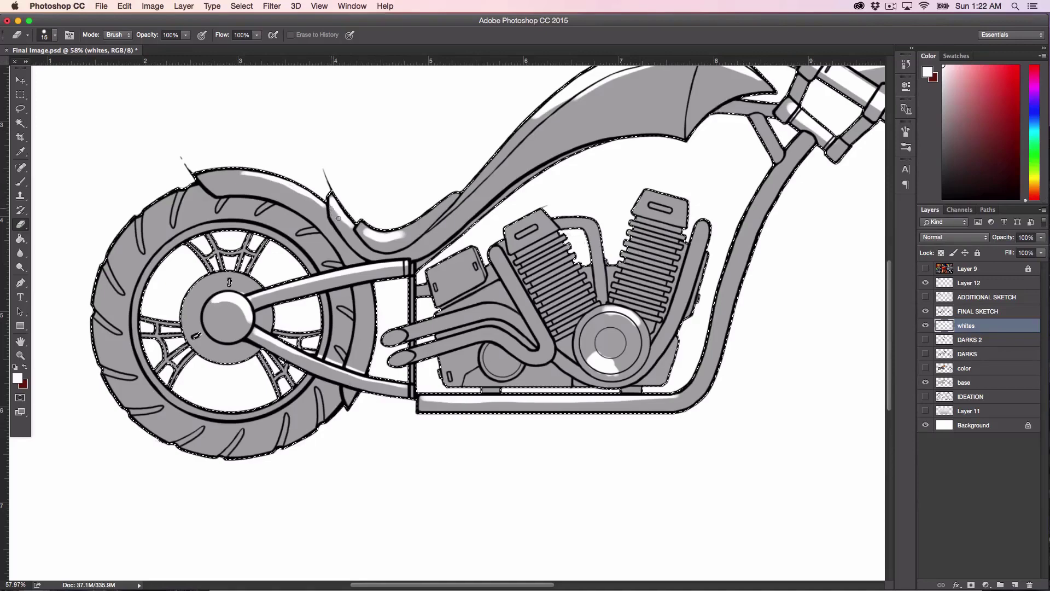
- Trim the white highlight on the seat, enlarging the eraser from 20 to 35 px
key(bracketright)
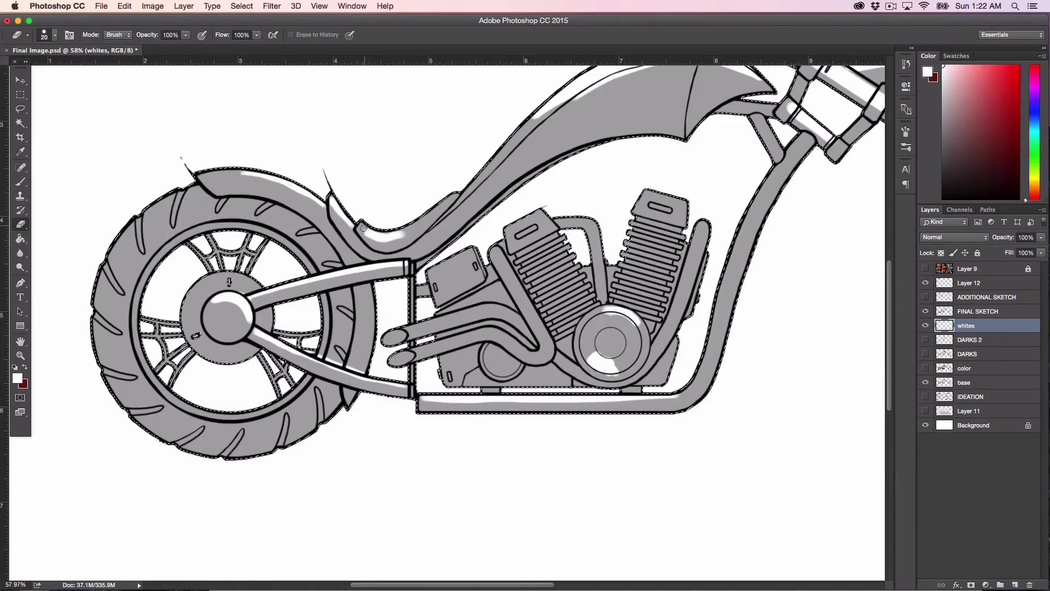
key(bracketright)
key(bracketright)
key(bracketright)
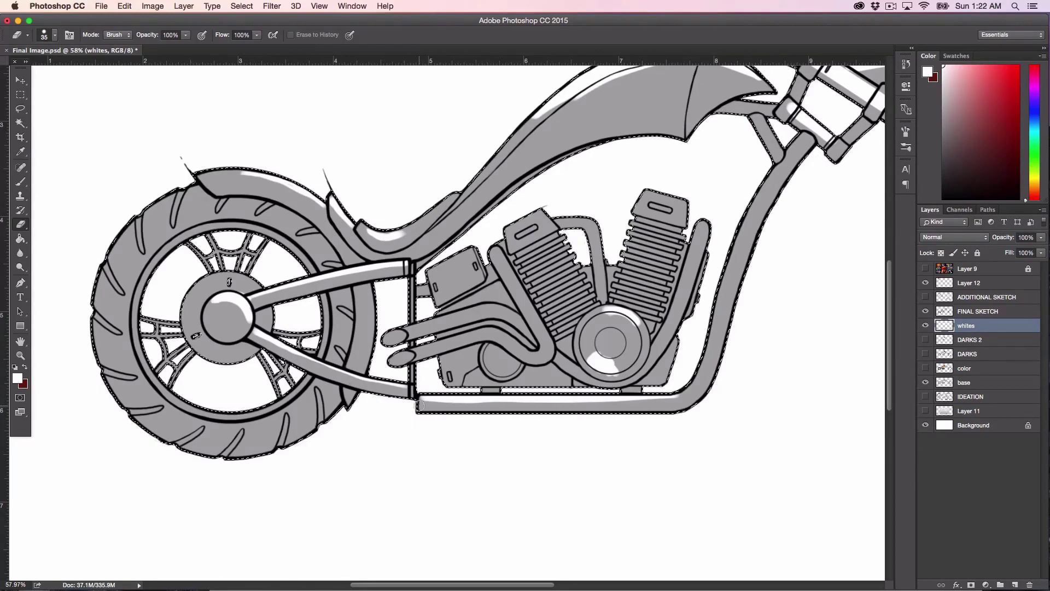
- Erase the excess white along the lower frame tube and on the front section of the gas tank
drag(423, 405, 667, 406)
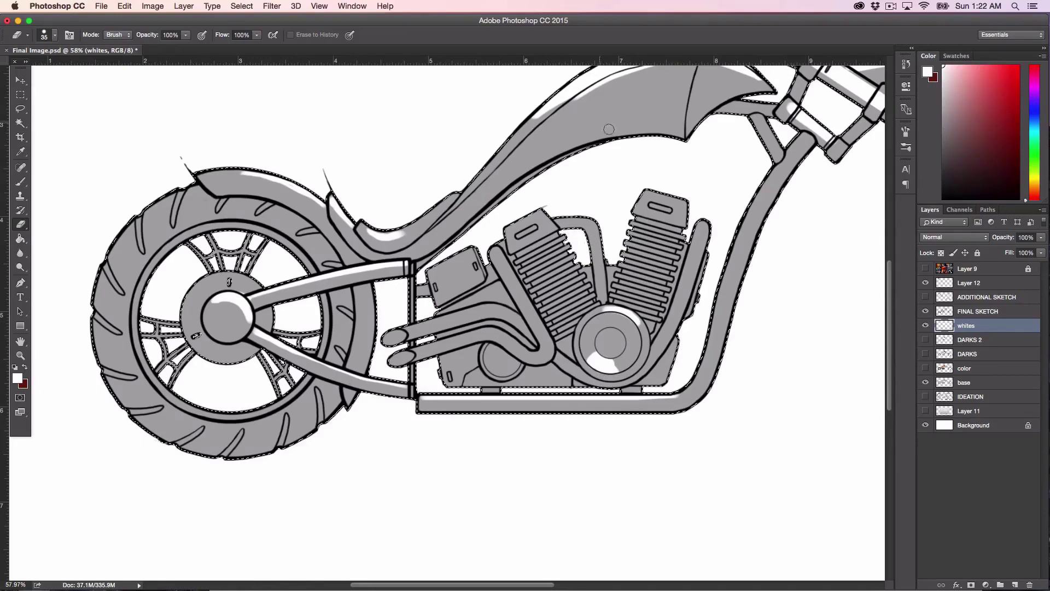
drag(665, 148, 624, 238)
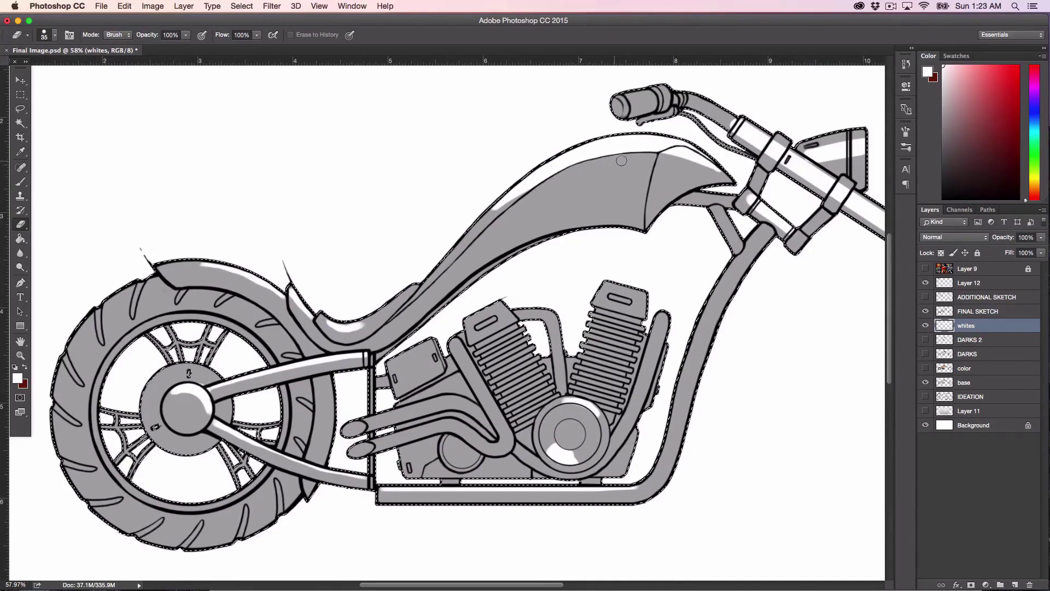
drag(669, 154, 721, 176)
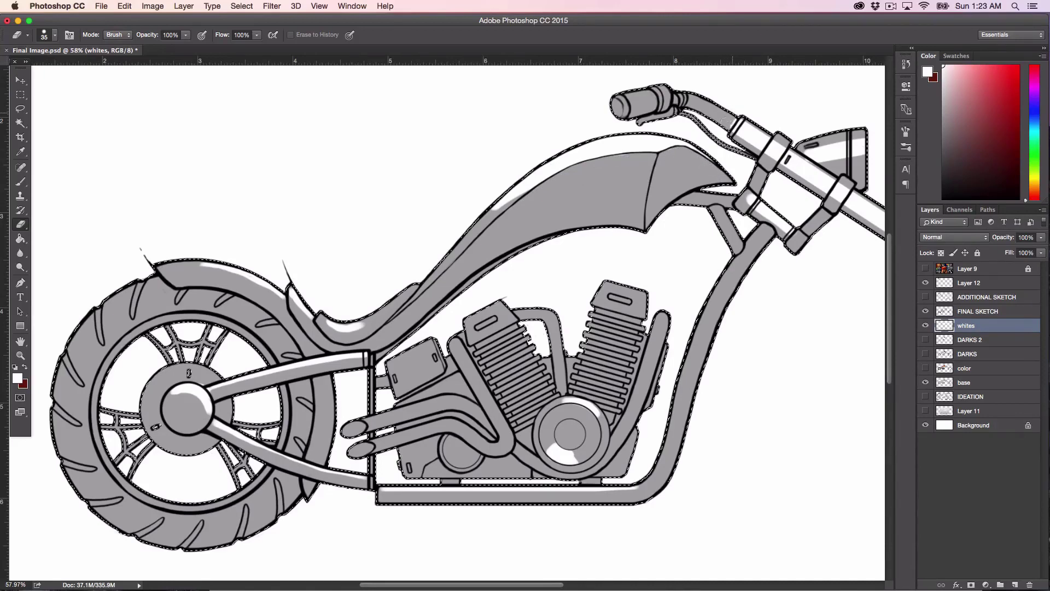
- Trim the white on the upper fork clamp, and paint a highlight on the lower clamp end with a 15 px brush
drag(746, 188, 749, 201)
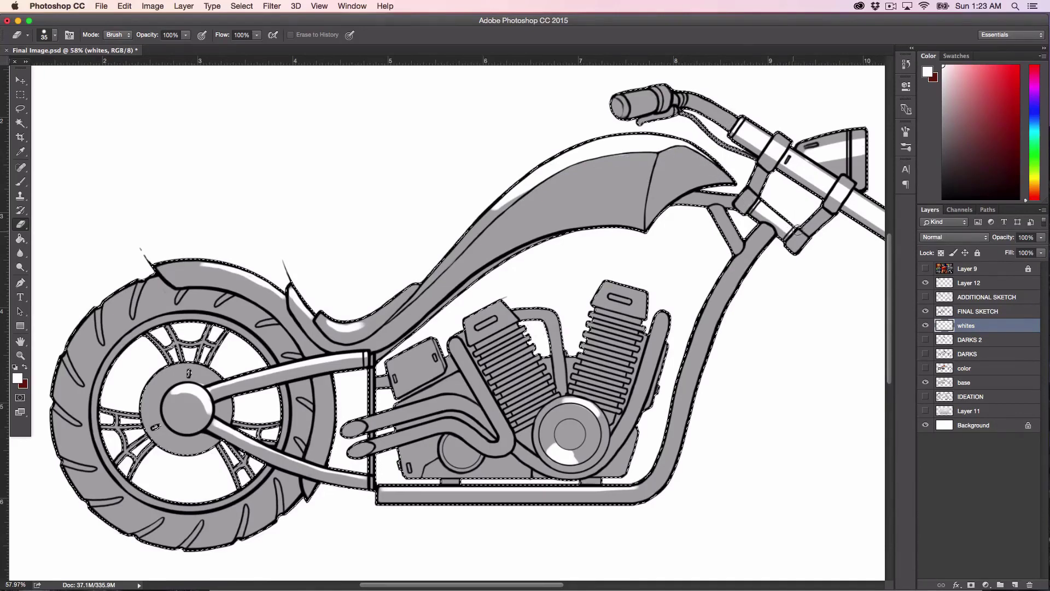
click(21, 182)
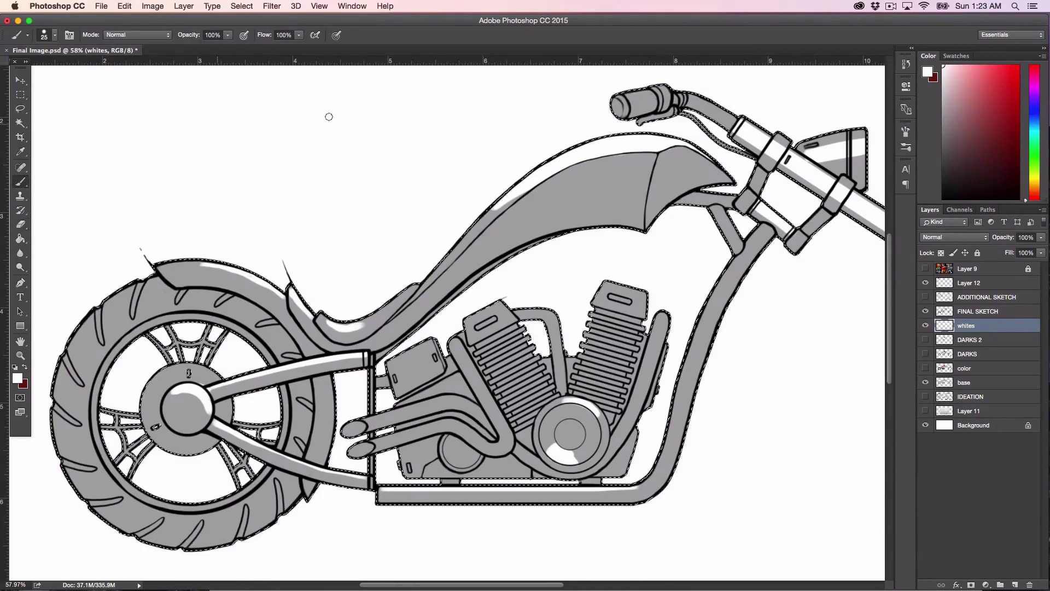
key(bracketleft)
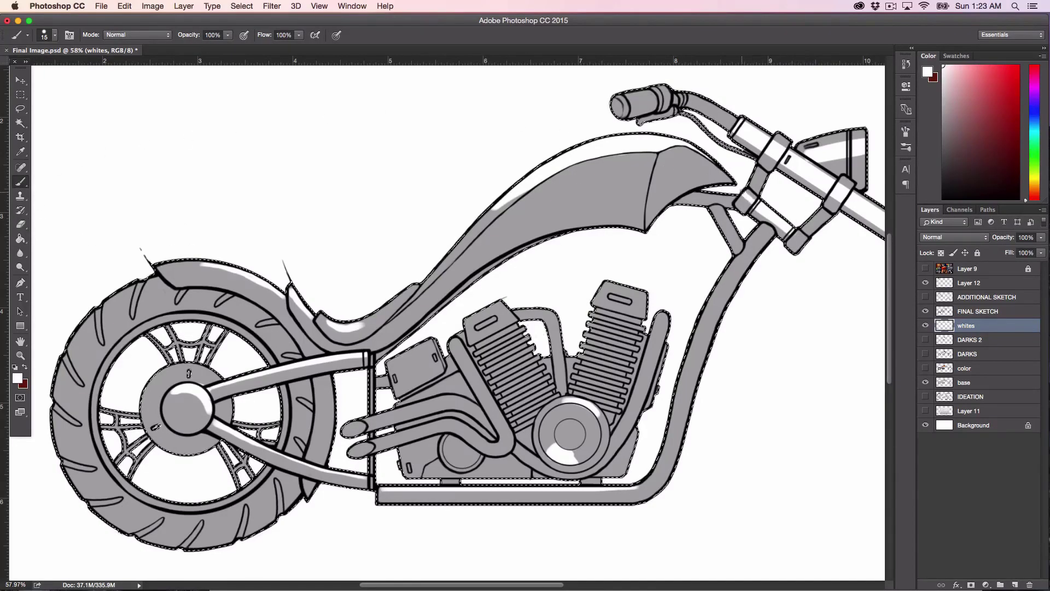
drag(793, 237, 802, 244)
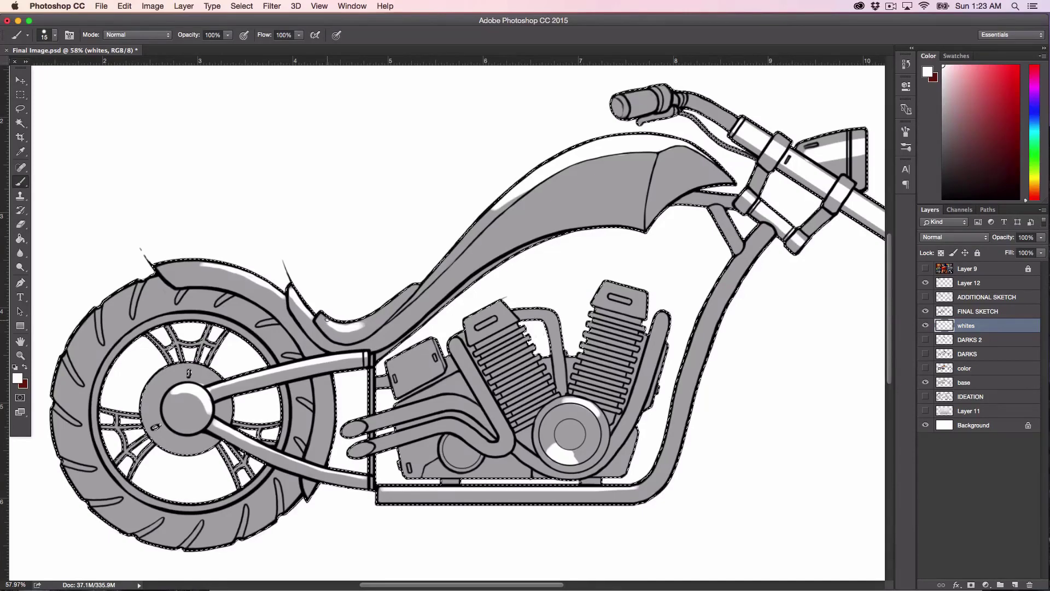
- Touch up the white highlights on the seat, rear fender, lower frame tube and lower swingarm with a 10 px brush
mouse_move(325, 319)
mouse_down()
mouse_move(372, 320)
mouse_move(341, 327)
mouse_move(392, 306)
mouse_up()
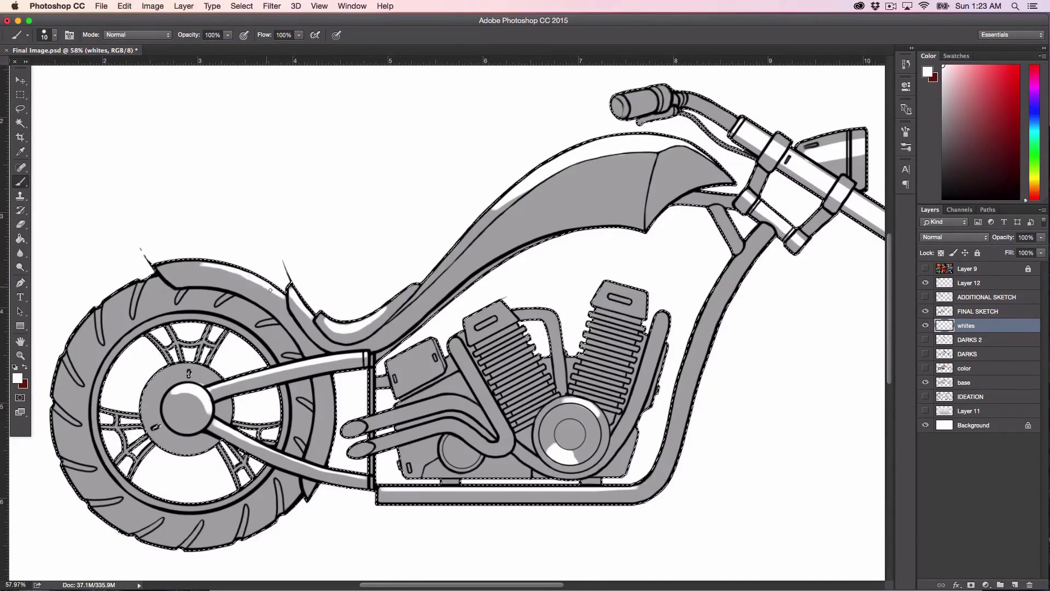
drag(218, 266, 190, 263)
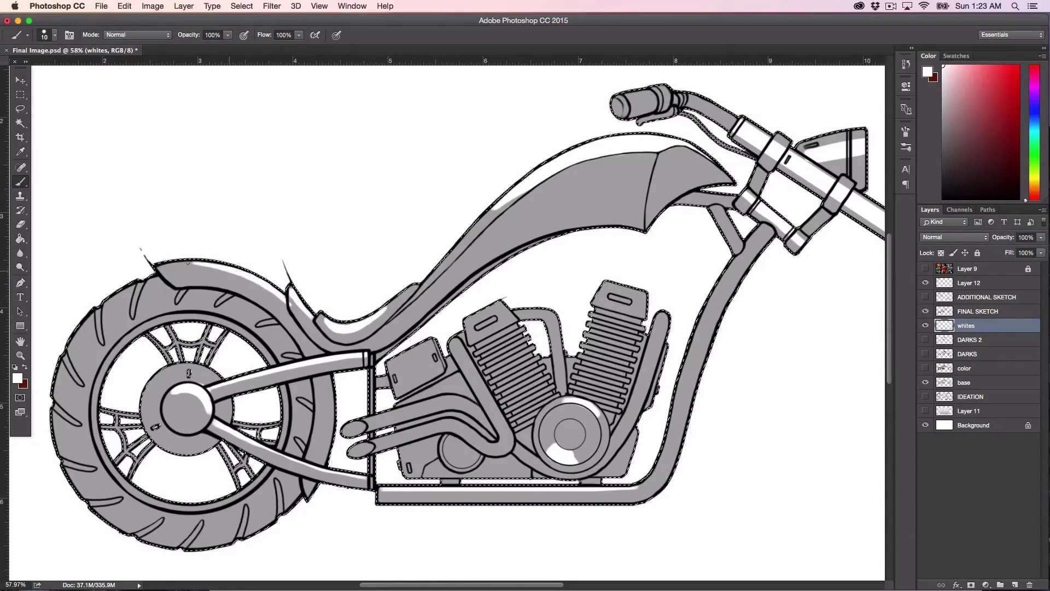
key(e)
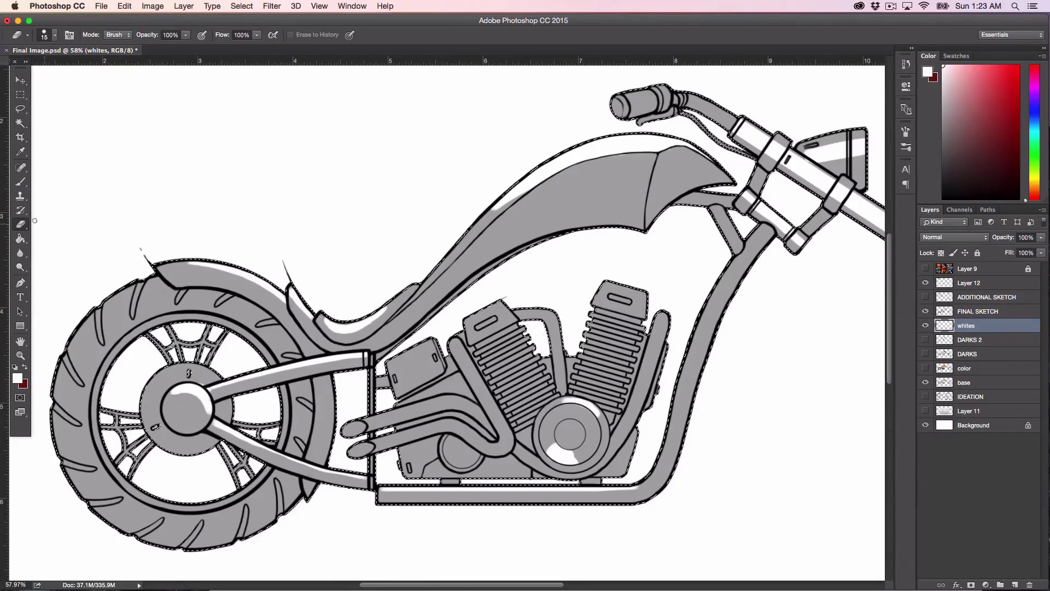
key(b)
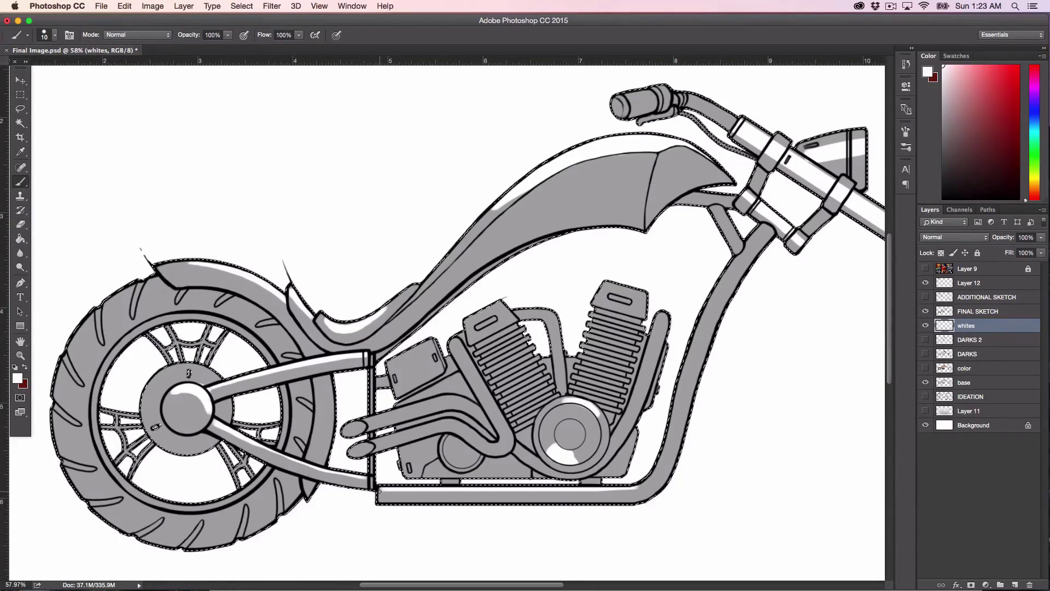
drag(379, 491, 664, 478)
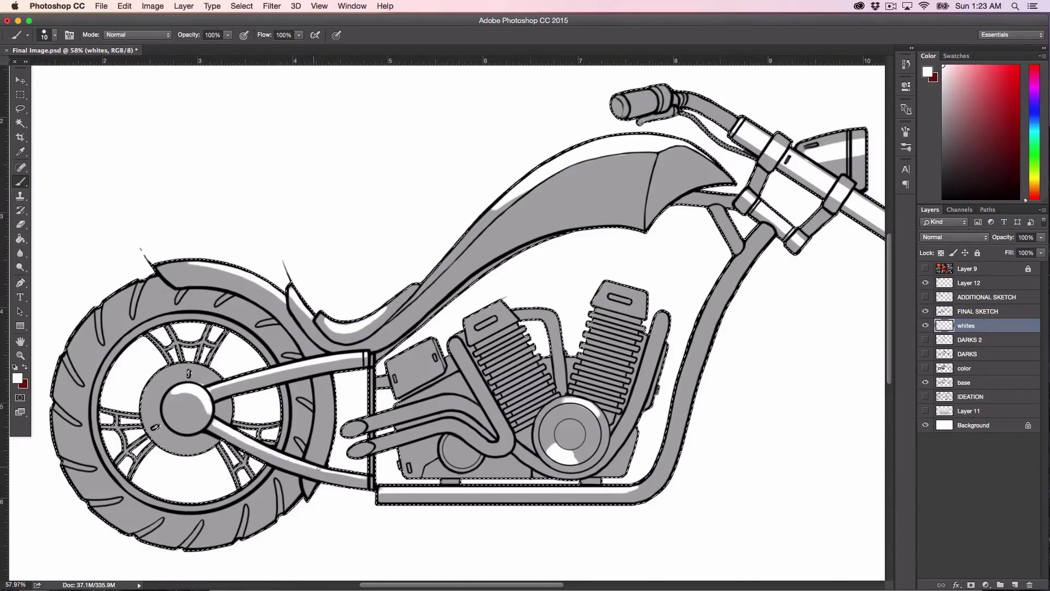
drag(316, 469, 347, 476)
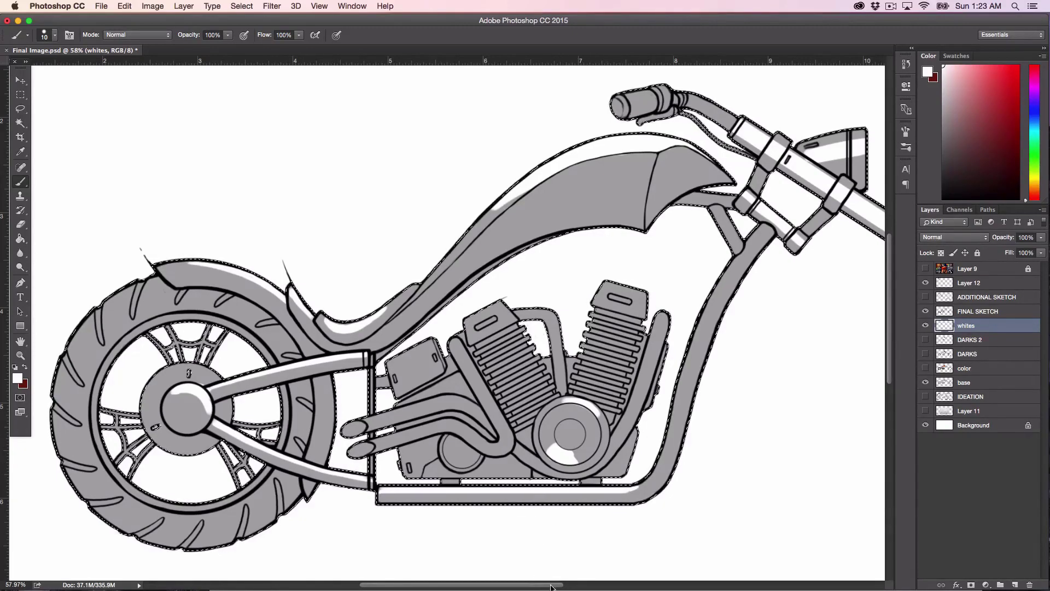
- Soften the headlight's white highlight using a soft round eraser enlarged to 40 px
drag(558, 586, 643, 572)
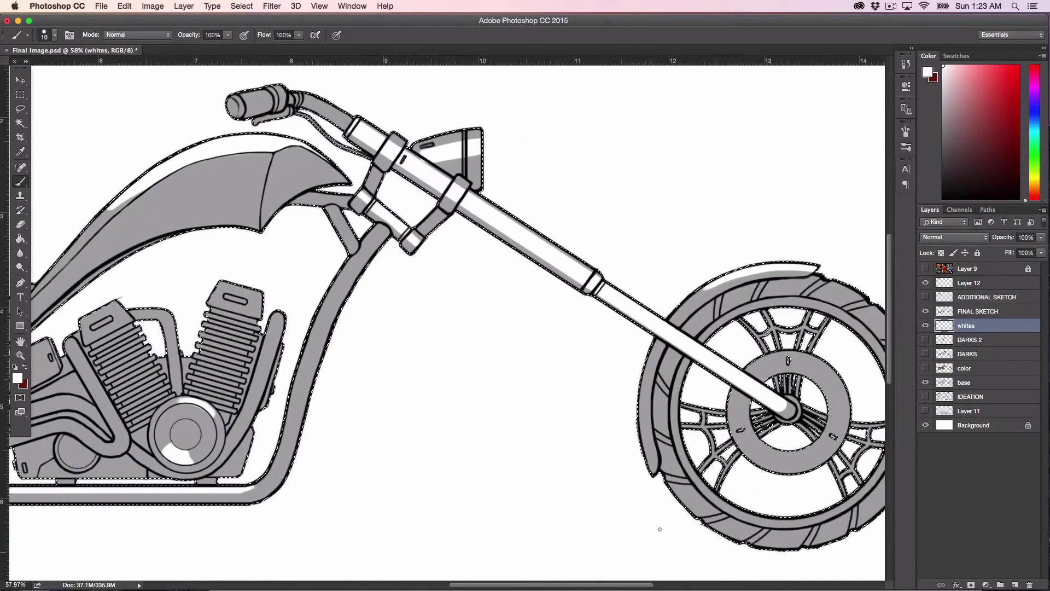
click(21, 224)
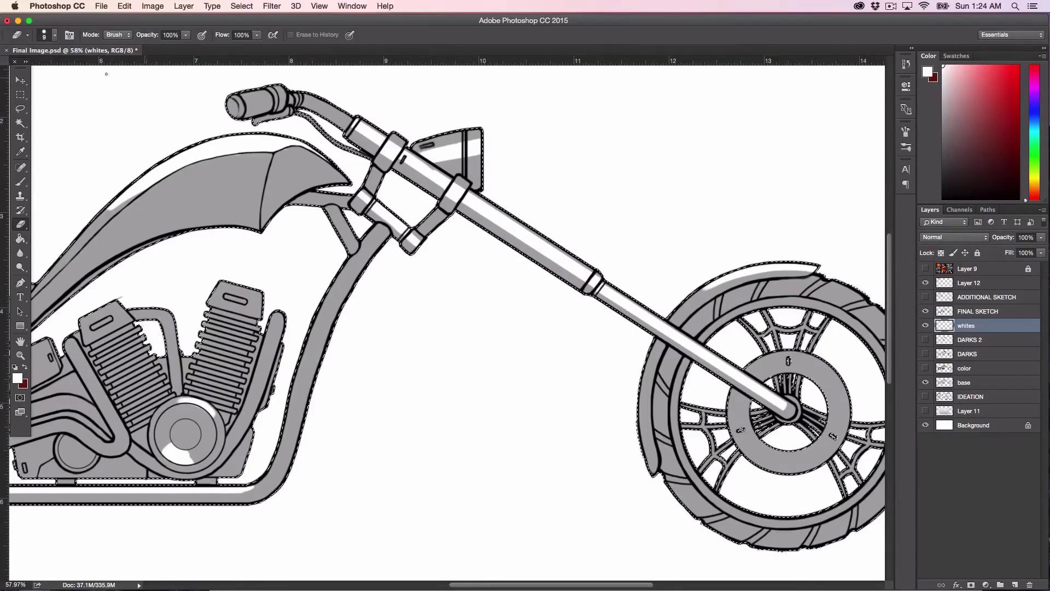
click(54, 35)
click(110, 145)
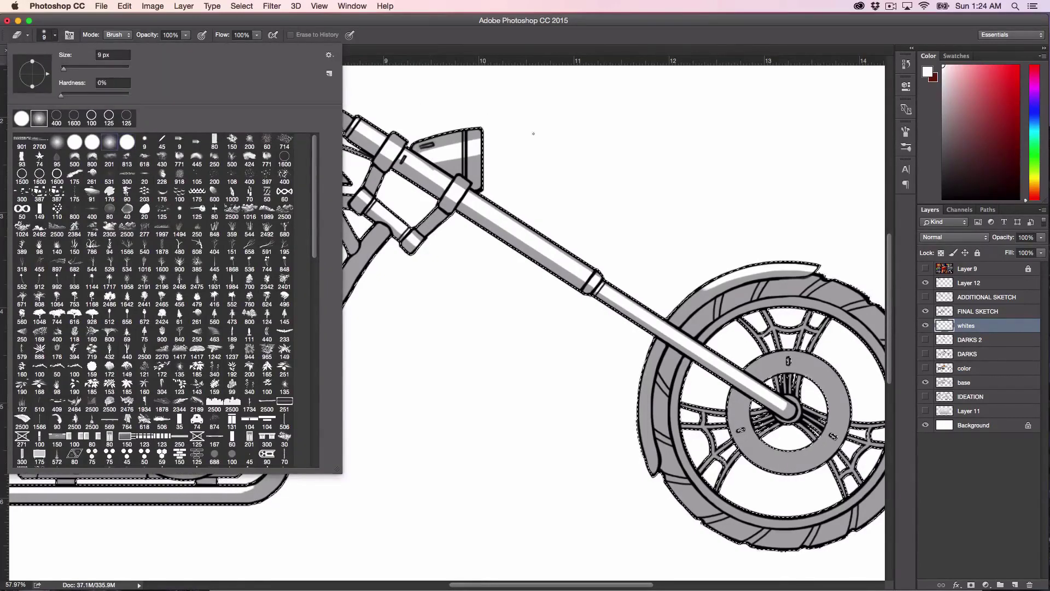
click(533, 134)
key(bracketright)
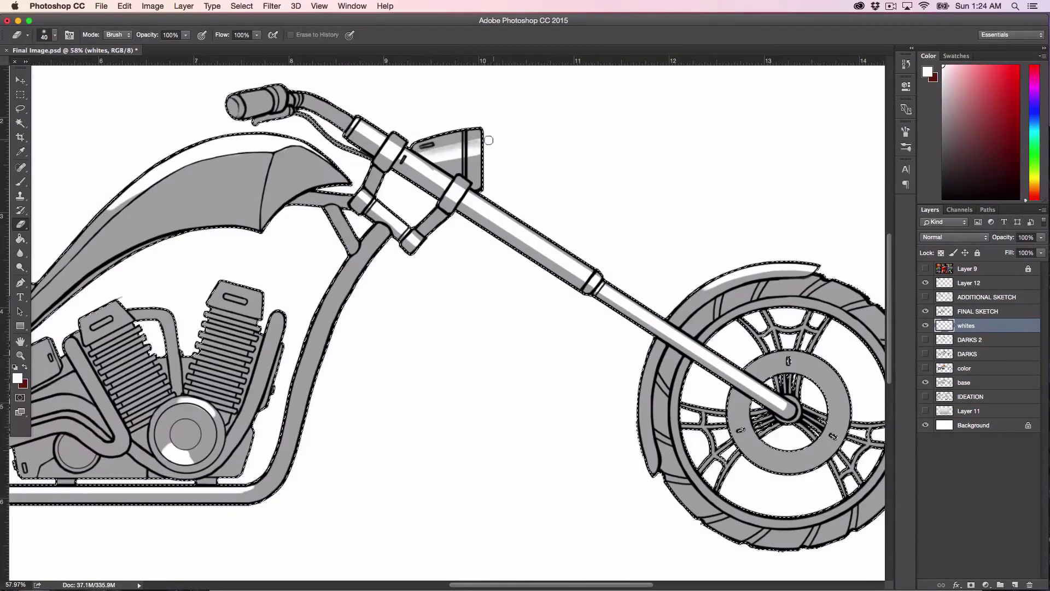
drag(436, 146, 464, 142)
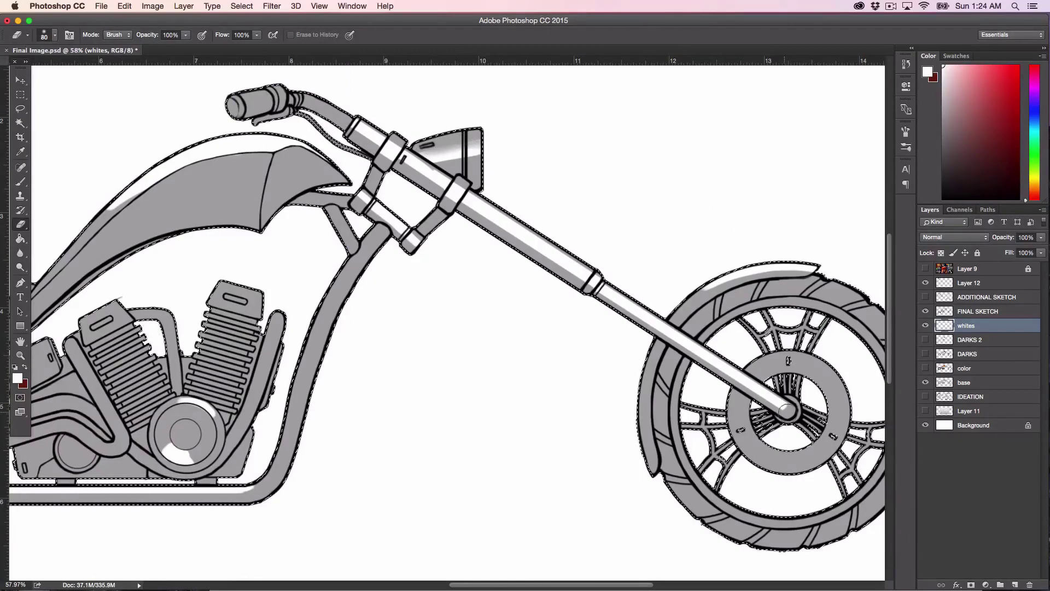
- Fade the white highlights on the fork's lower end and the front fender, enlarging the soft eraser to 100 px
key(bracketright)
key(bracketright)
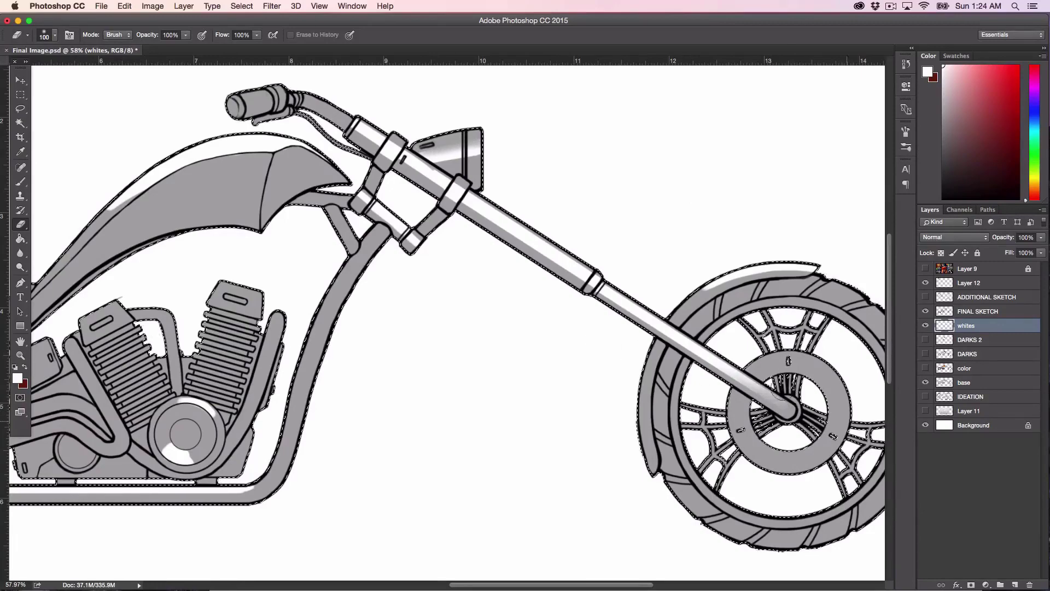
mouse_move(766, 288)
mouse_down()
mouse_move(695, 302)
mouse_move(794, 288)
mouse_move(698, 296)
mouse_up()
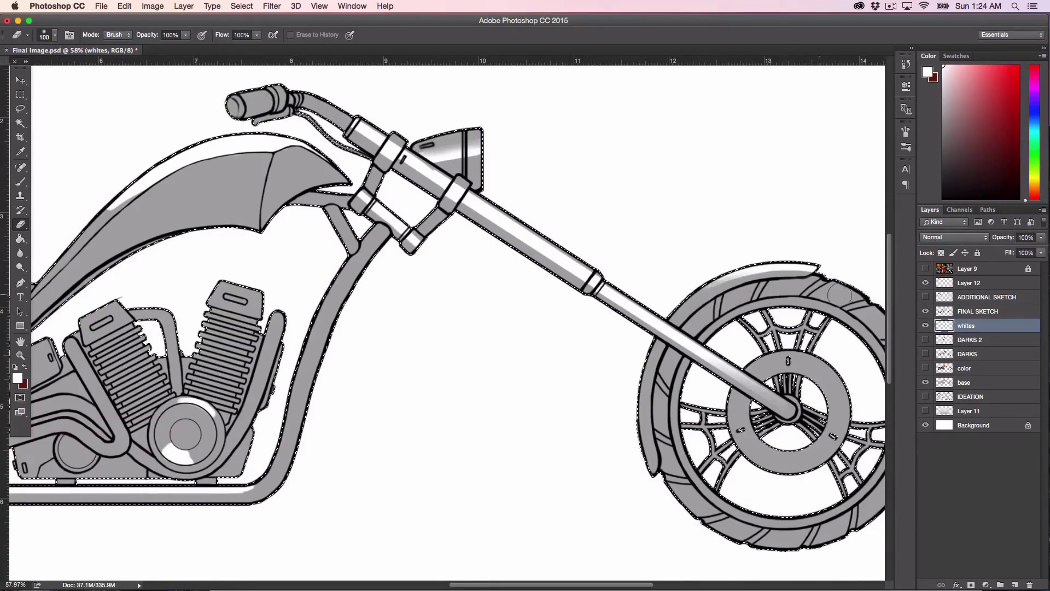
- Soften the lower edge of the gas tank's white highlight with the eraser reduced to 60 px
key(bracketleft)
key(bracketleft)
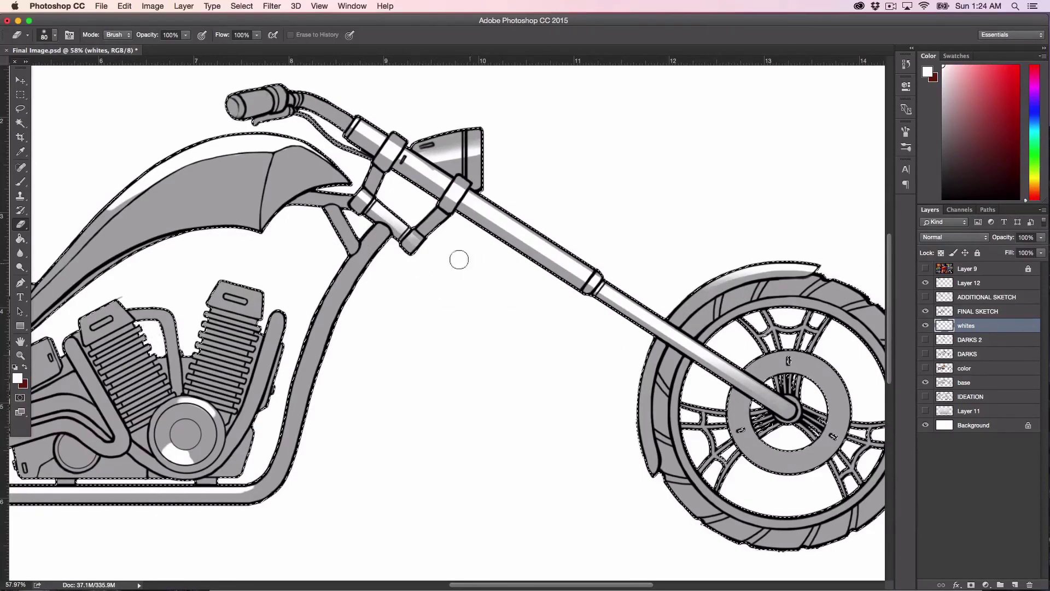
key(bracketleft)
mouse_move(186, 183)
mouse_down()
mouse_move(108, 218)
mouse_move(183, 176)
mouse_move(146, 187)
mouse_move(257, 161)
mouse_move(136, 197)
mouse_move(260, 162)
mouse_up()
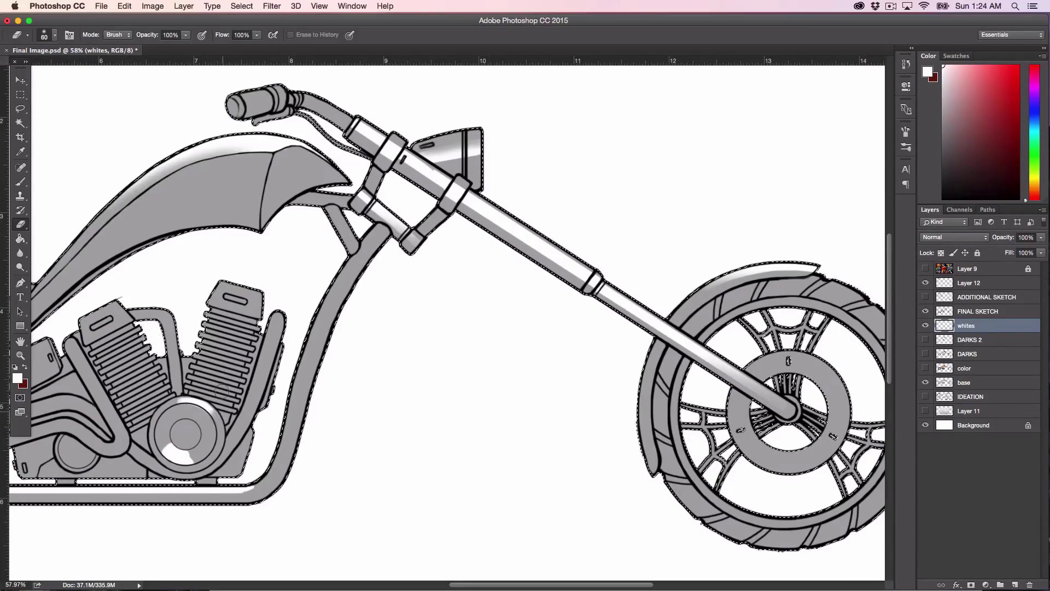
- Soften the white highlight on the round engine cover with the eraser reduced to 50 px
key(bracketleft)
key(bracketleft)
mouse_move(193, 442)
mouse_down()
mouse_move(195, 460)
mouse_move(178, 432)
mouse_move(198, 464)
mouse_up()
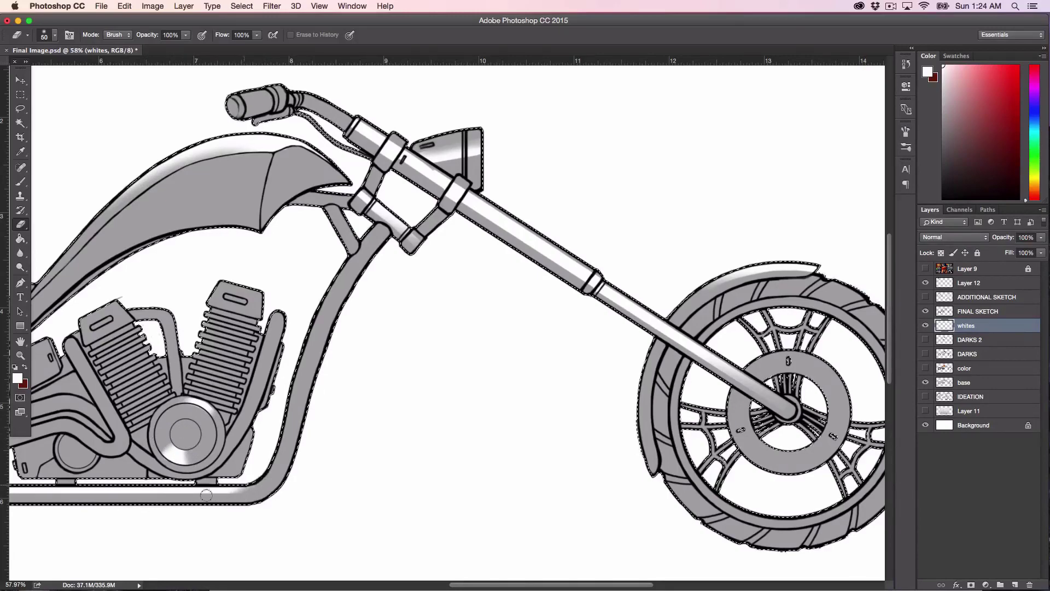
- Fade the white highlight on the rear wheel hub, enlarging the soft eraser from 70 to 80 px
drag(391, 452, 695, 446)
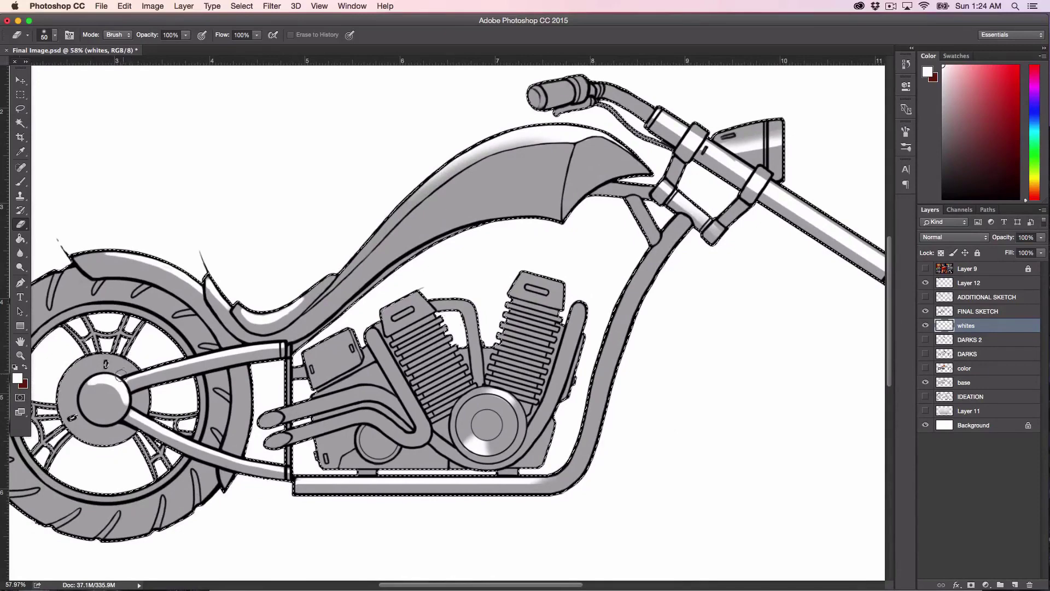
key(bracketleft)
key(bracketleft)
key(bracketleft)
key(bracketleft)
key(bracketleft)
key(bracketright)
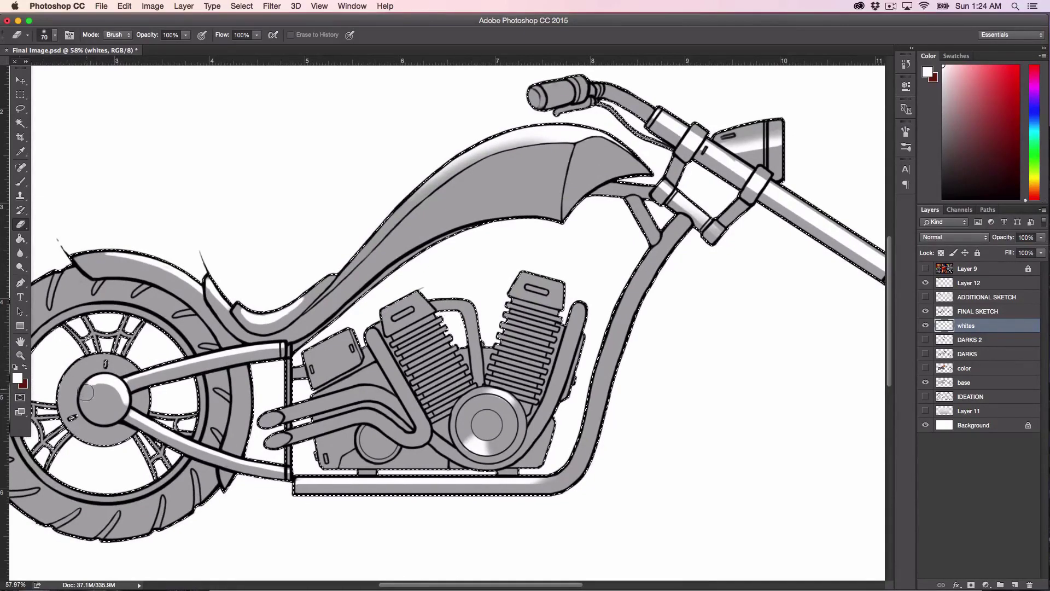
key(bracketright)
key(bracketright)
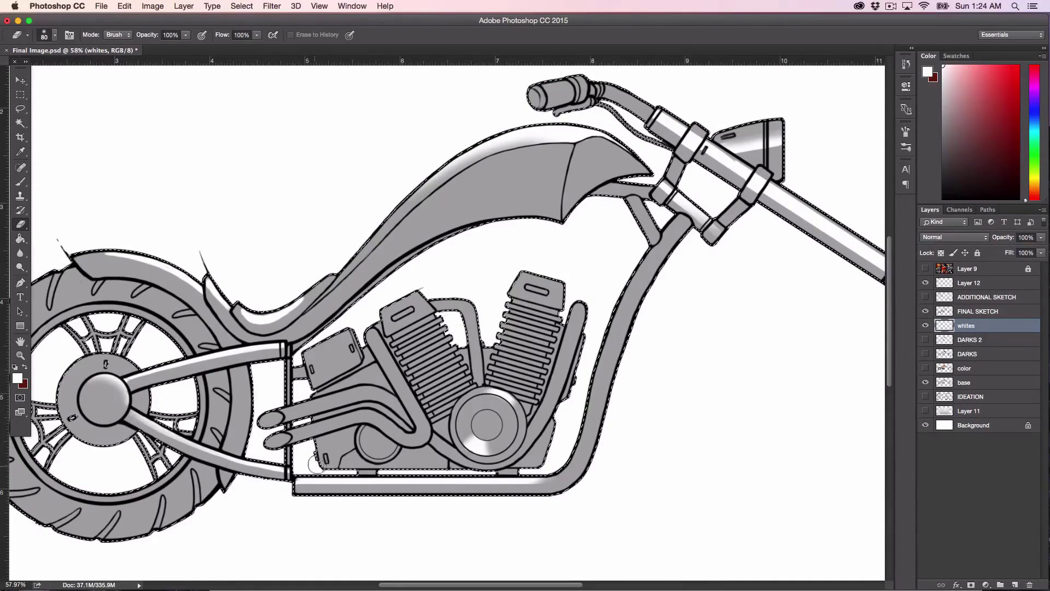
- Soften the rear fender's white highlight with the eraser at 90 px, reducing it to 50 px for the pointed tip
key(bracketright)
key(bracketright)
drag(125, 252, 106, 245)
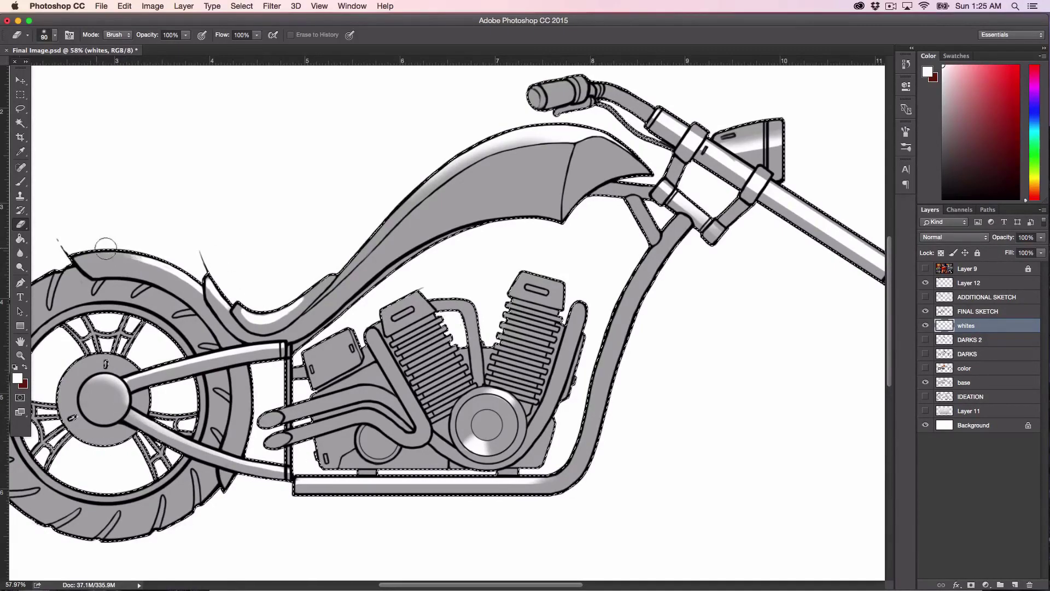
key(bracketleft)
key(bracketleft)
key(bracketleft)
key(bracketleft)
key(bracketleft)
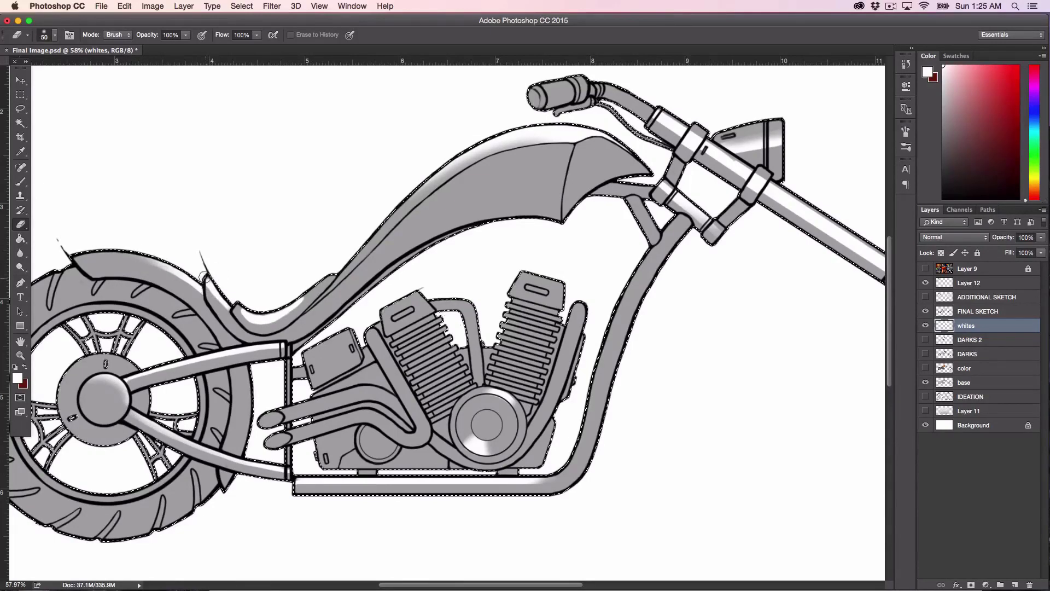
- Soften the white highlight along the seat with the eraser enlarged to 80 px
key(bracketright)
key(bracketright)
key(bracketright)
key(bracketright)
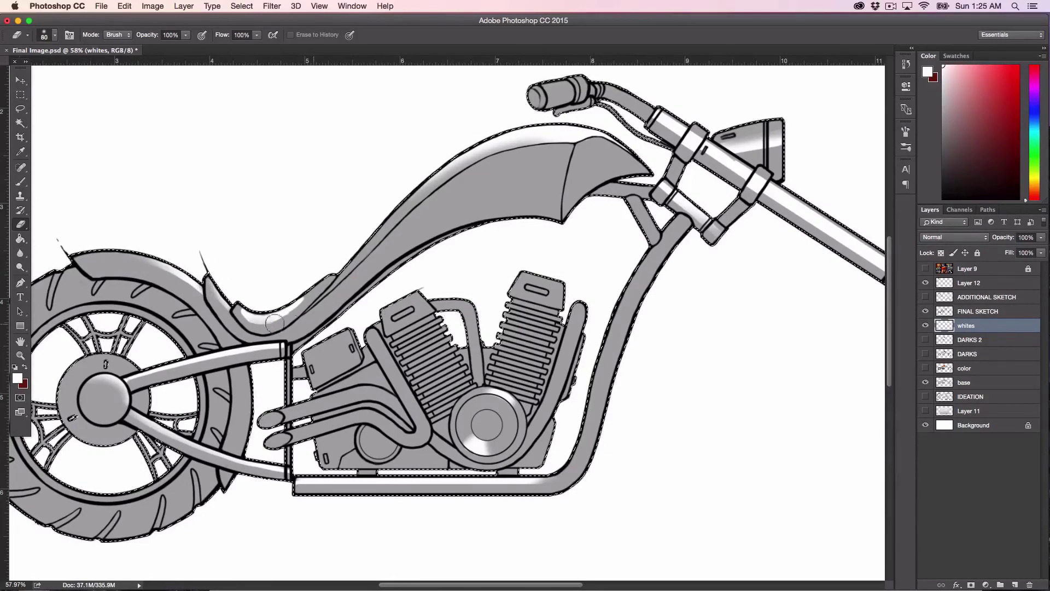
- Lower the opacity of the whites layer to 62%
click(20, 356)
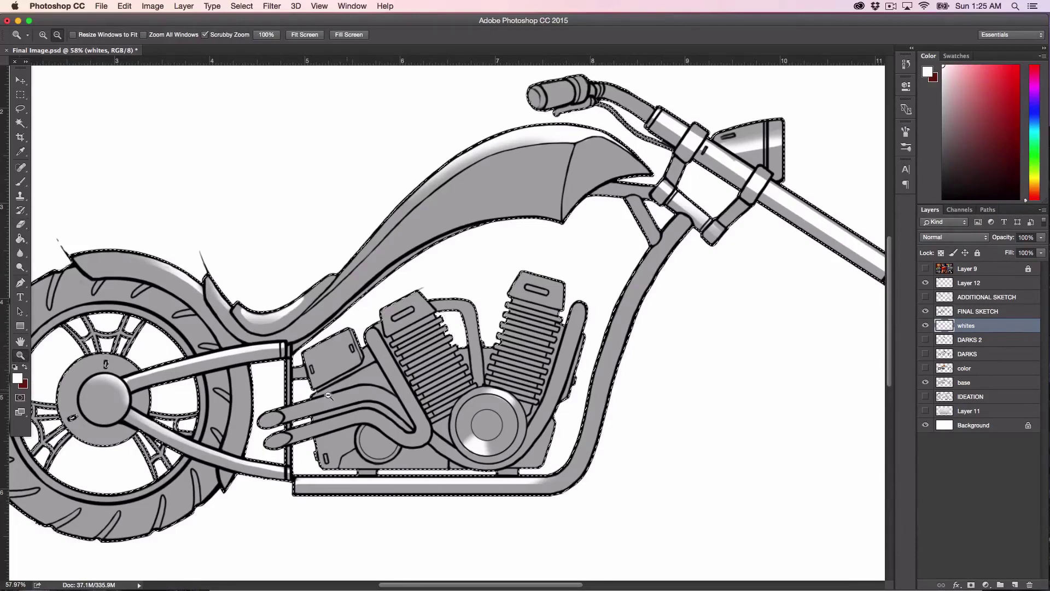
drag(588, 394, 523, 393)
click(1040, 237)
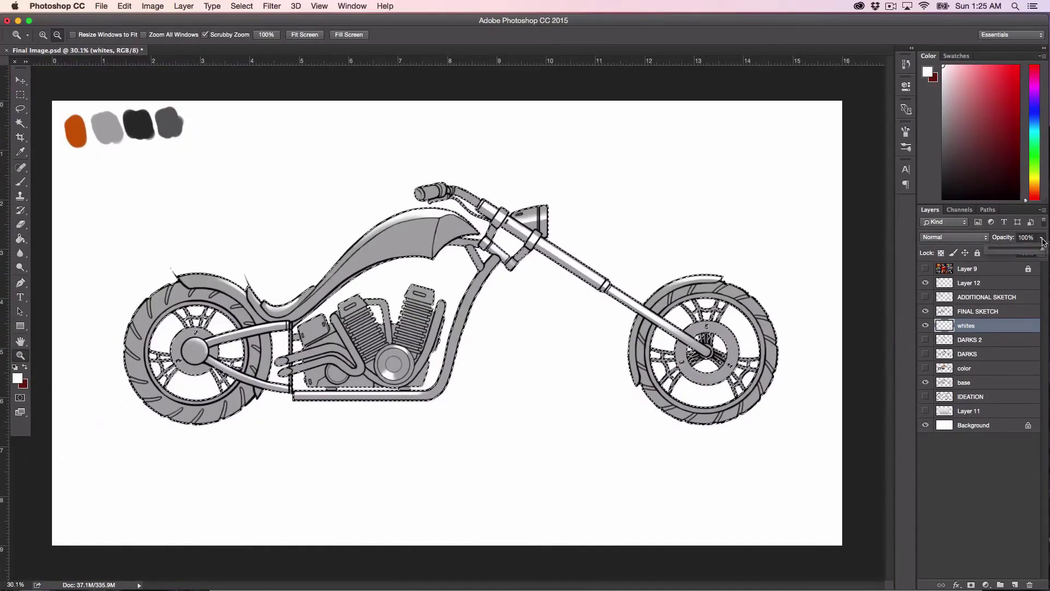
drag(1042, 251, 1023, 256)
- Show the color, DARKS and DARKS 2 layers beneath the whites
click(926, 369)
click(925, 354)
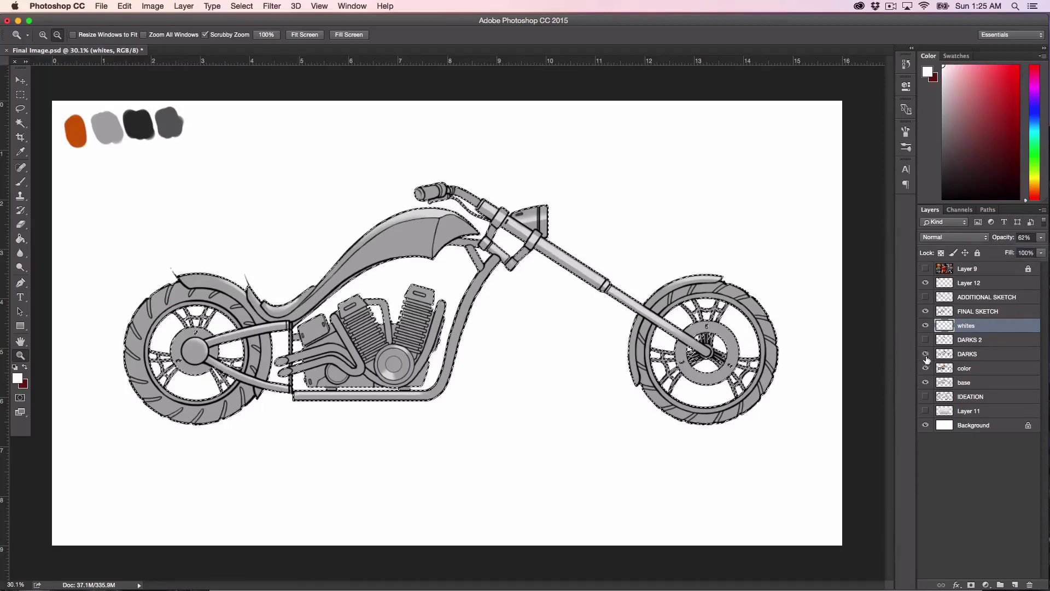
click(925, 340)
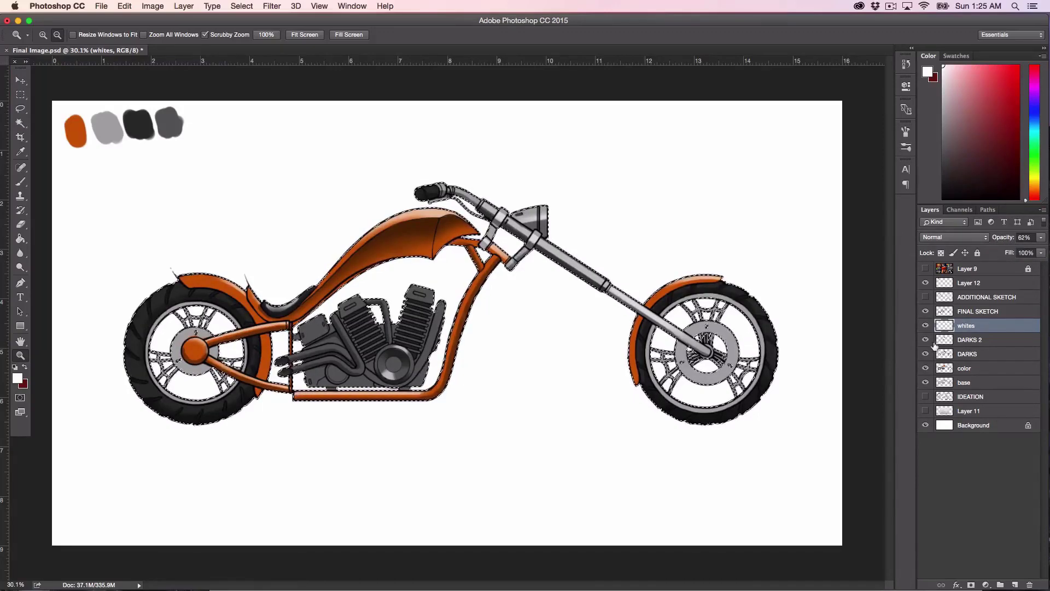
- Compare the motorcycle with and without the highlights by toggling the whites layer's visibility, leaving it shown
click(926, 327)
click(925, 327)
click(925, 326)
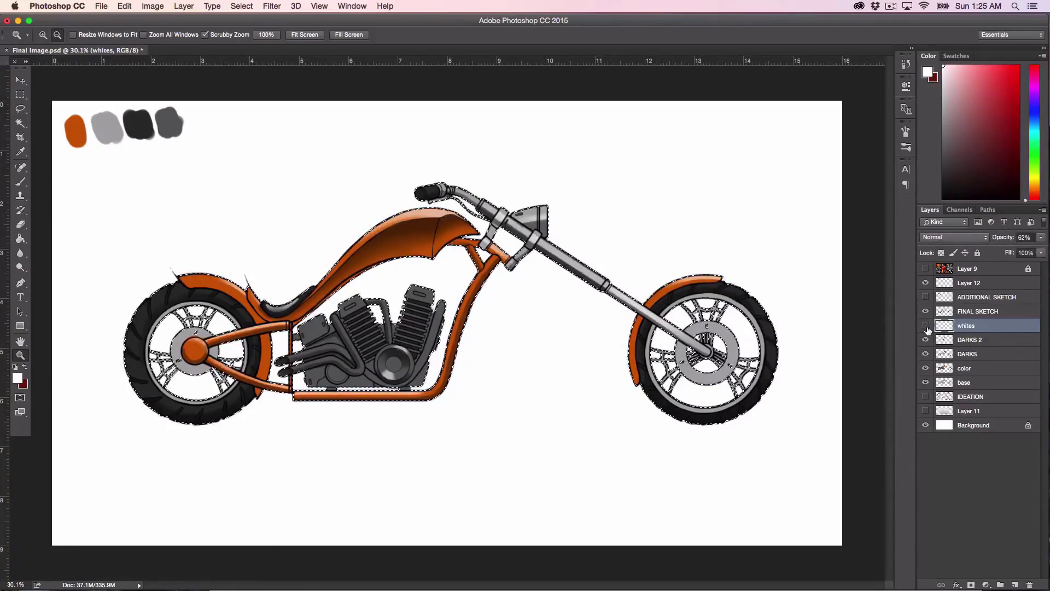
click(925, 326)
click(926, 326)
click(926, 326)
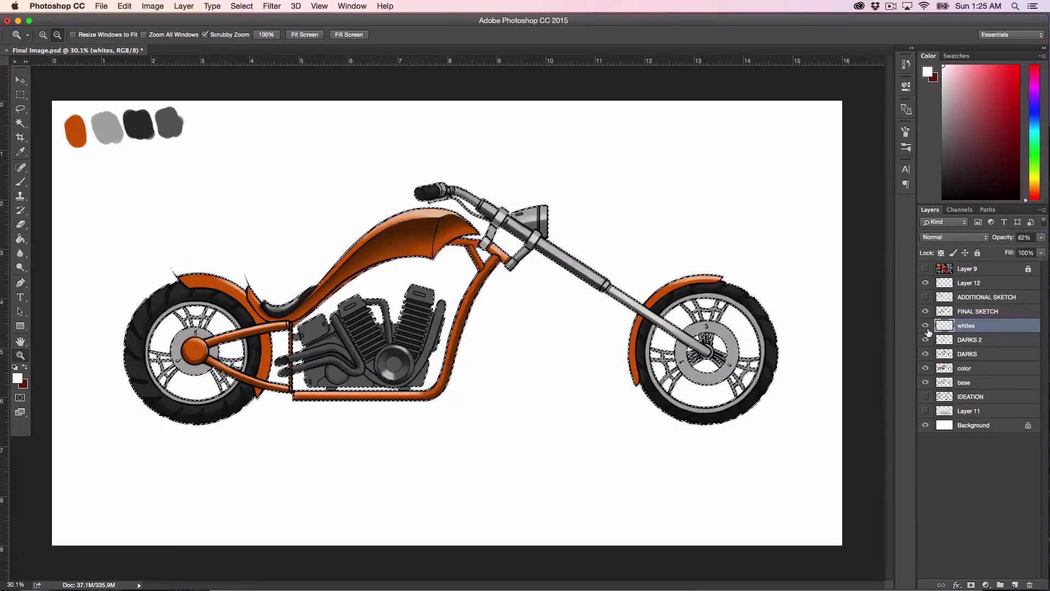
click(925, 326)
click(926, 326)
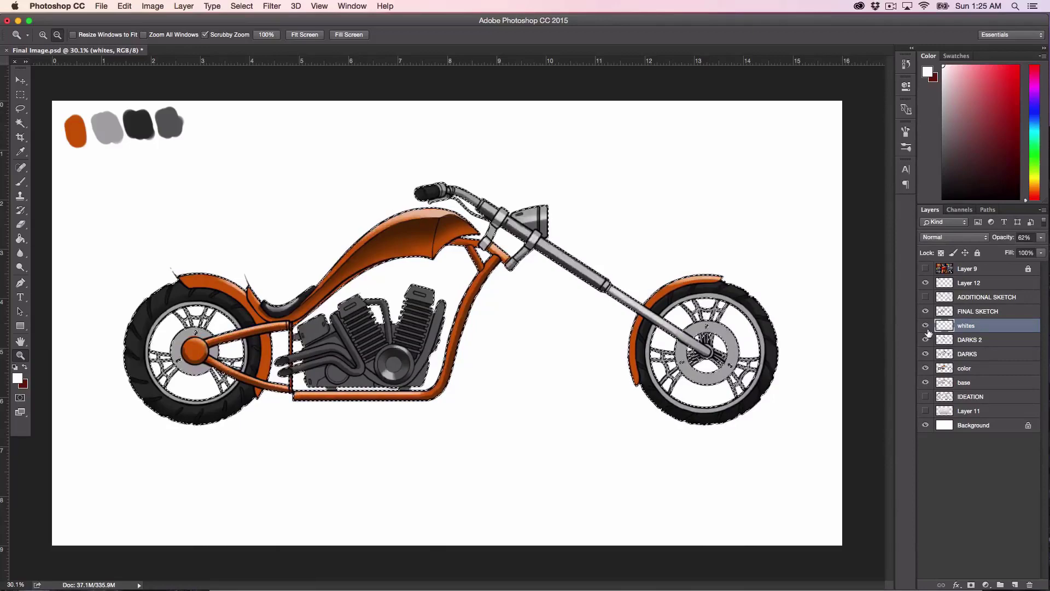
- Reduce the opacity of the whites layer further to 39%, and switch back to the Eraser tool
click(1041, 237)
drag(1024, 254, 1010, 255)
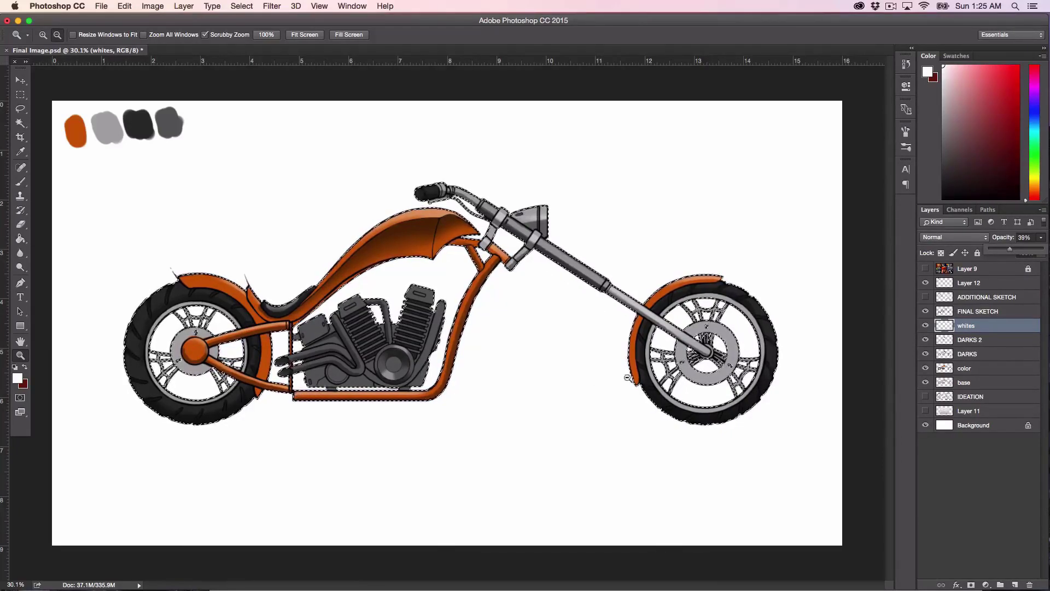
click(21, 224)
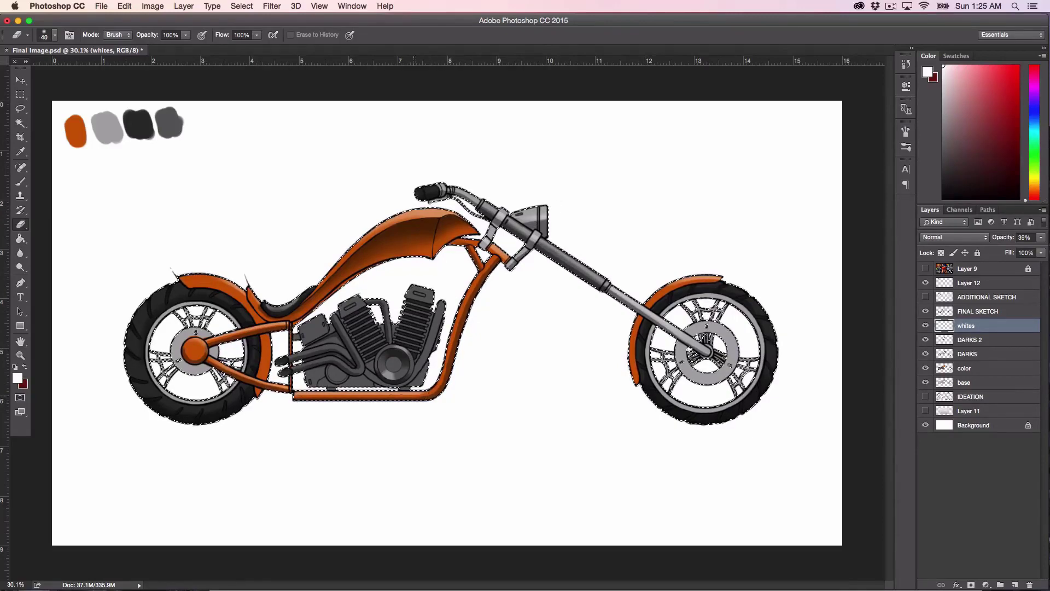
- Enlarge the Eraser brush to 70 px for working on the whites layer's highlights
key(bracketright)
key(bracketright)
key(bracketright)
key(bracketright)
key(bracketright)
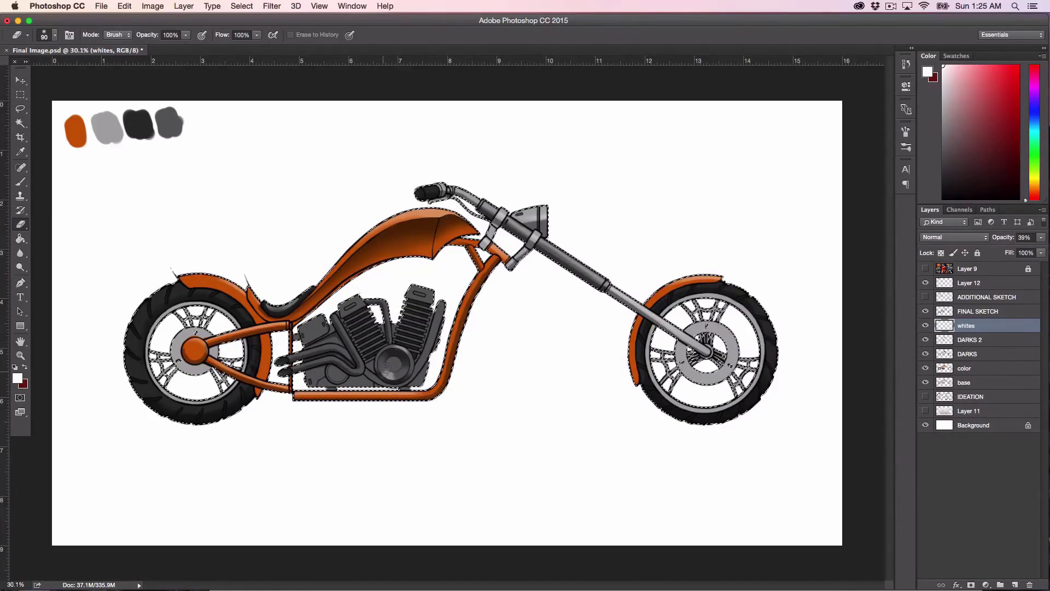
key(bracketright)
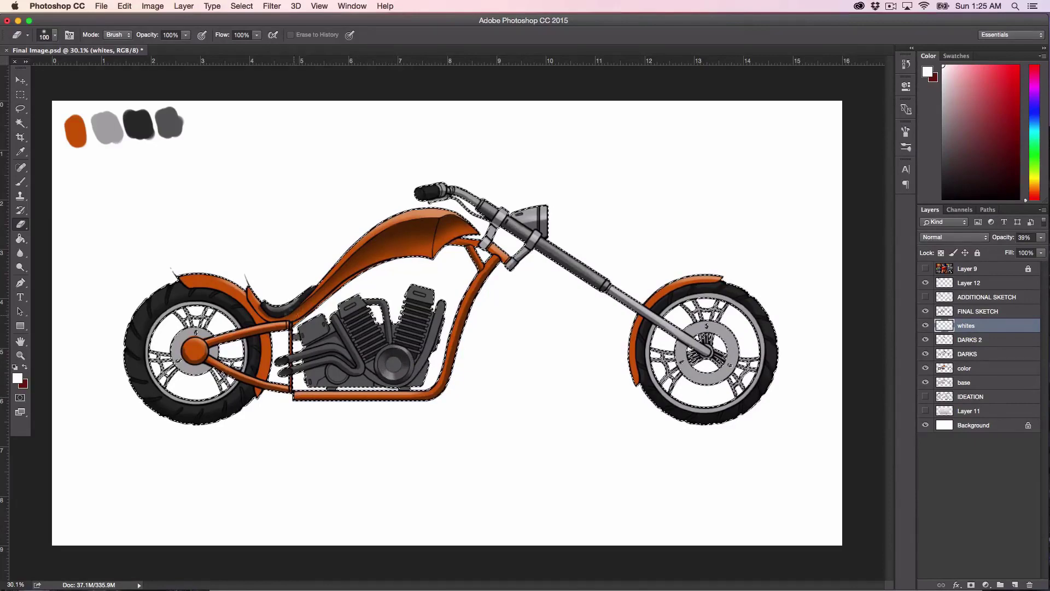
key(bracketleft)
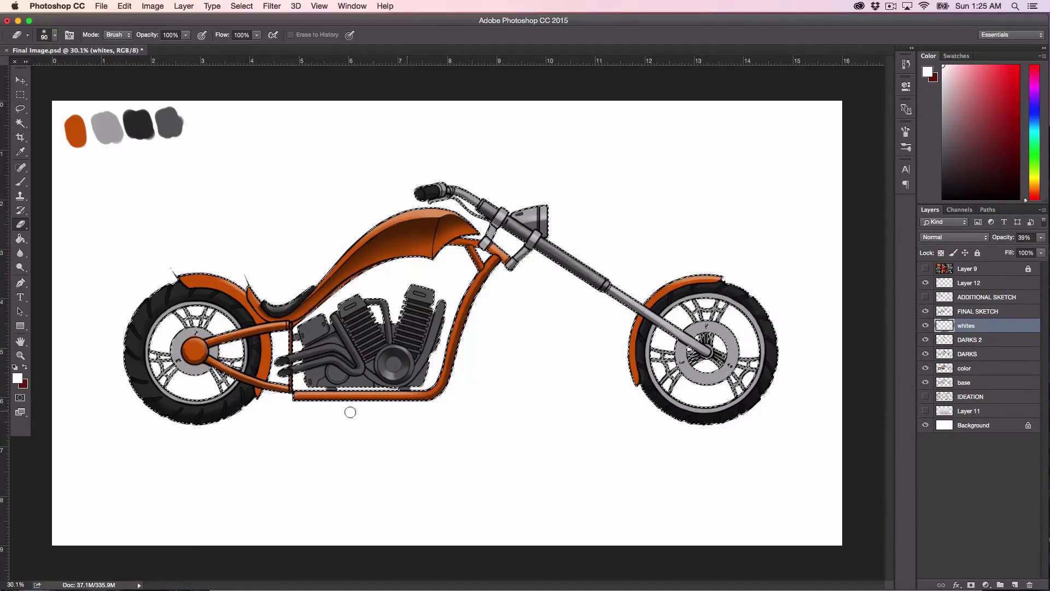
key(bracketleft)
key(bracketleft)
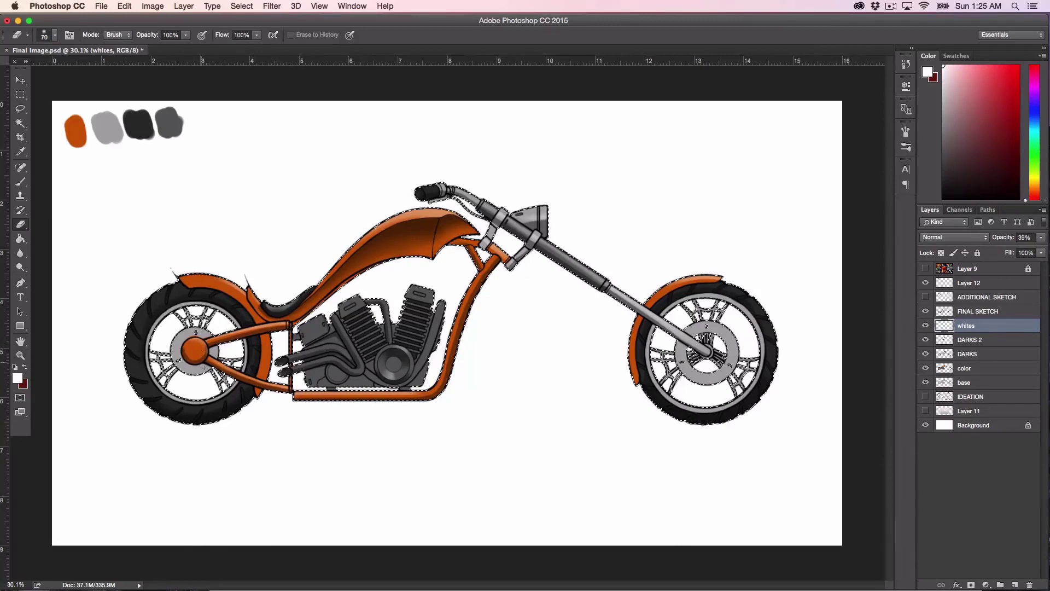
- Deselect the motorcycle, and make the color layer visible and active
click(21, 94)
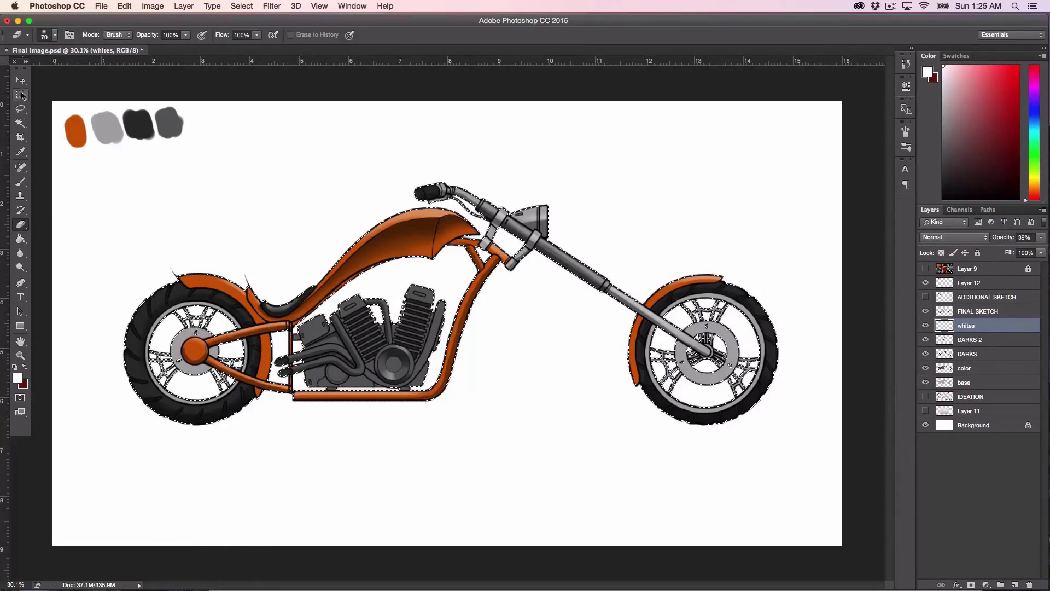
click(85, 98)
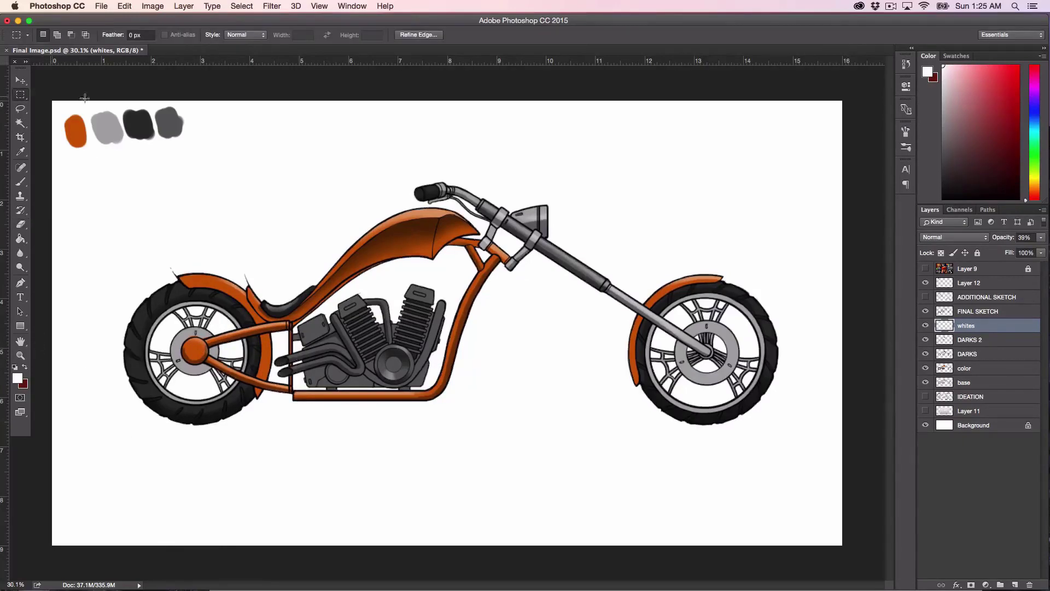
click(927, 370)
click(927, 370)
click(964, 369)
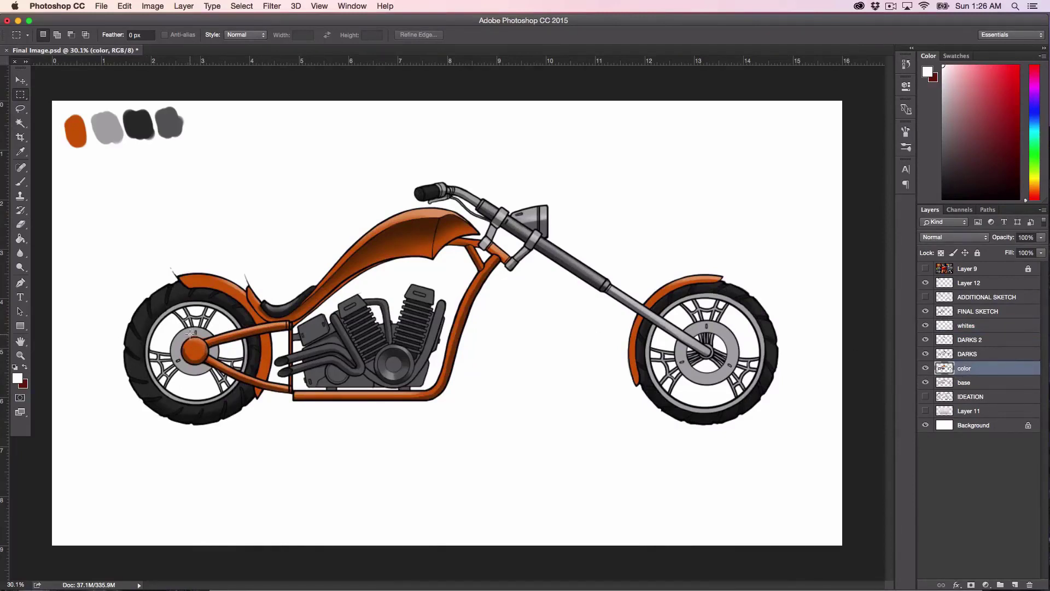
- Switch the Eraser to a hard round brush and reduce its size to 10 px
click(21, 225)
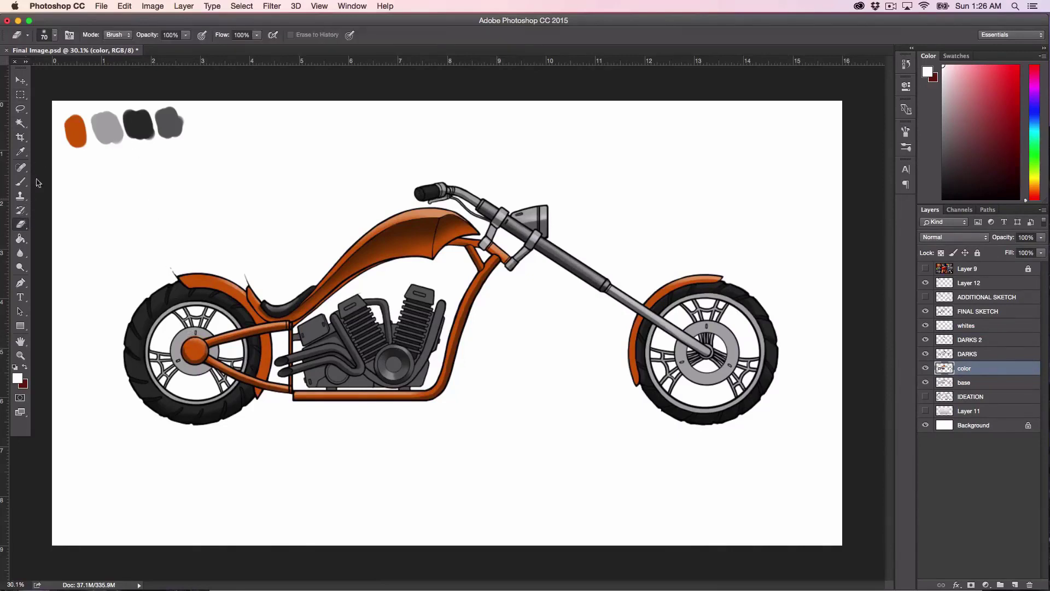
click(55, 35)
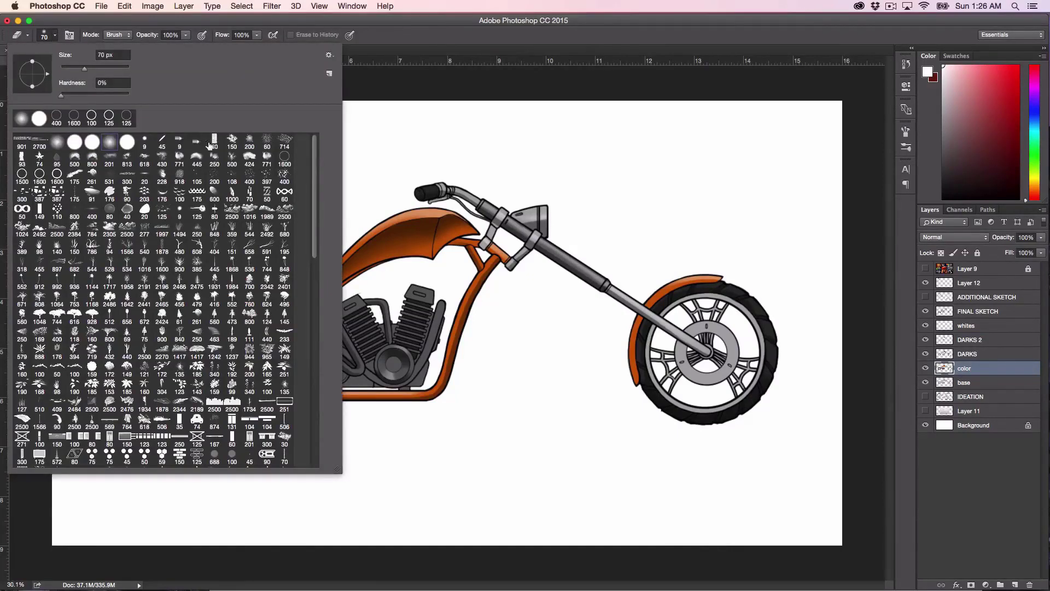
click(132, 141)
click(413, 82)
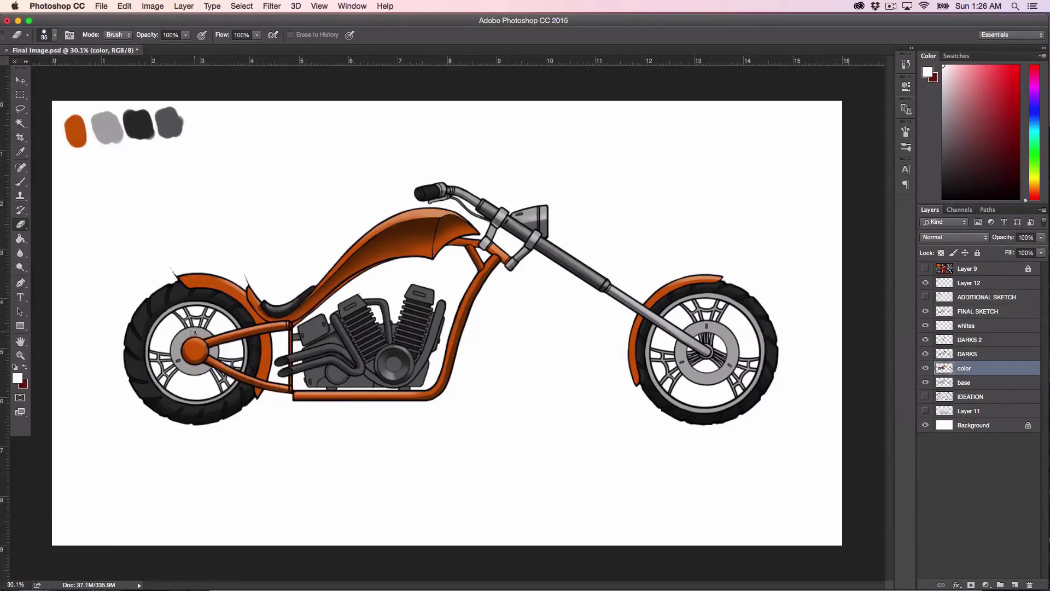
key(bracketleft)
key(bracketleft)
key(bracketleft)
- Create a new layer directly above DARKS 2 and name it "darks 3"
click(963, 343)
click(1016, 584)
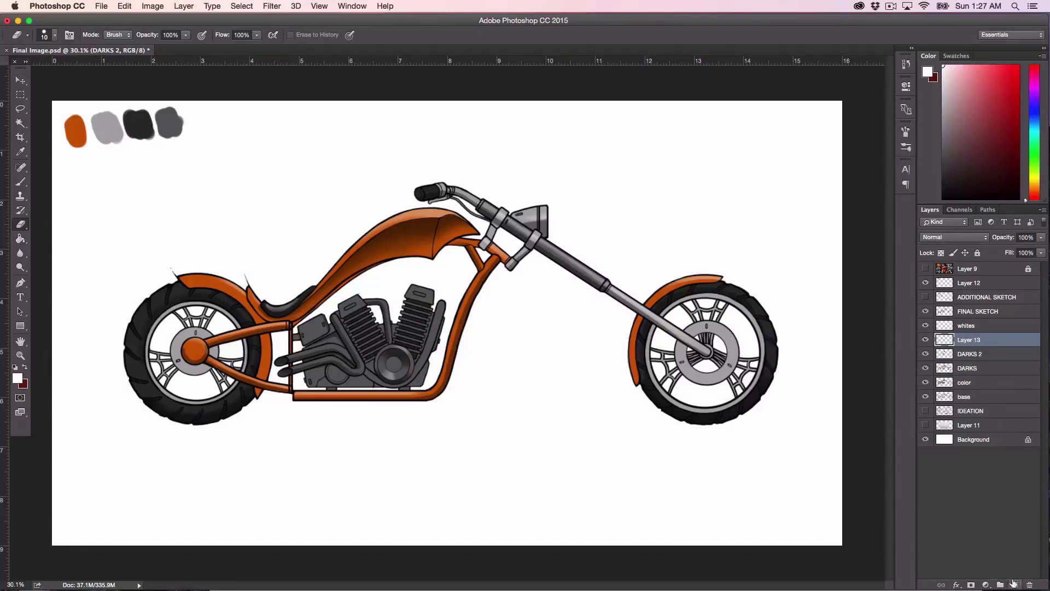
double_click(966, 340)
text(darks 3)
key(Return)
- Set the foreground color to pure black (000000) and activate the Brush tool
key(i)
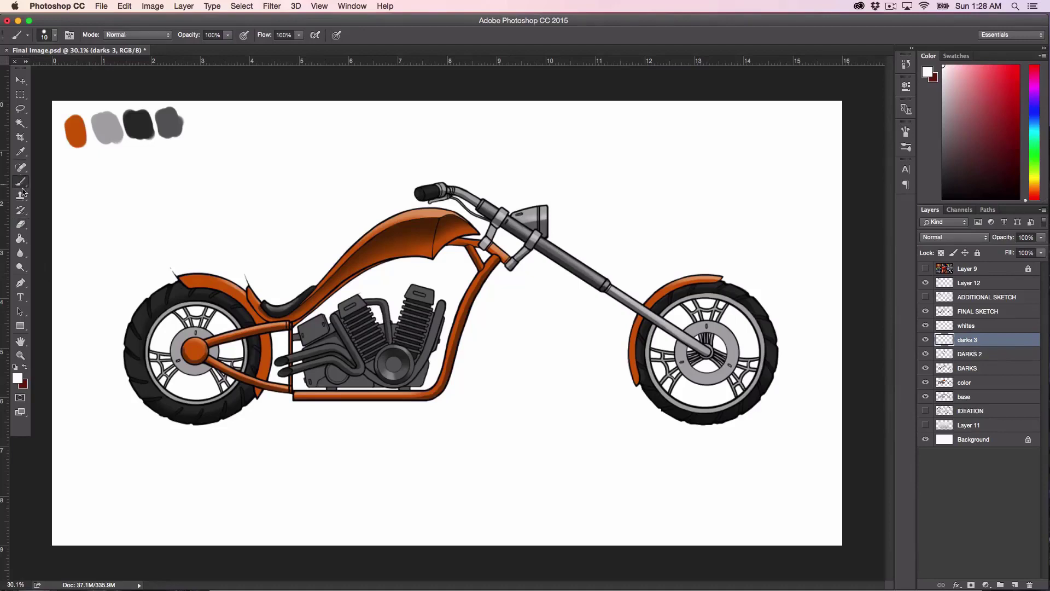
click(17, 378)
click(381, 252)
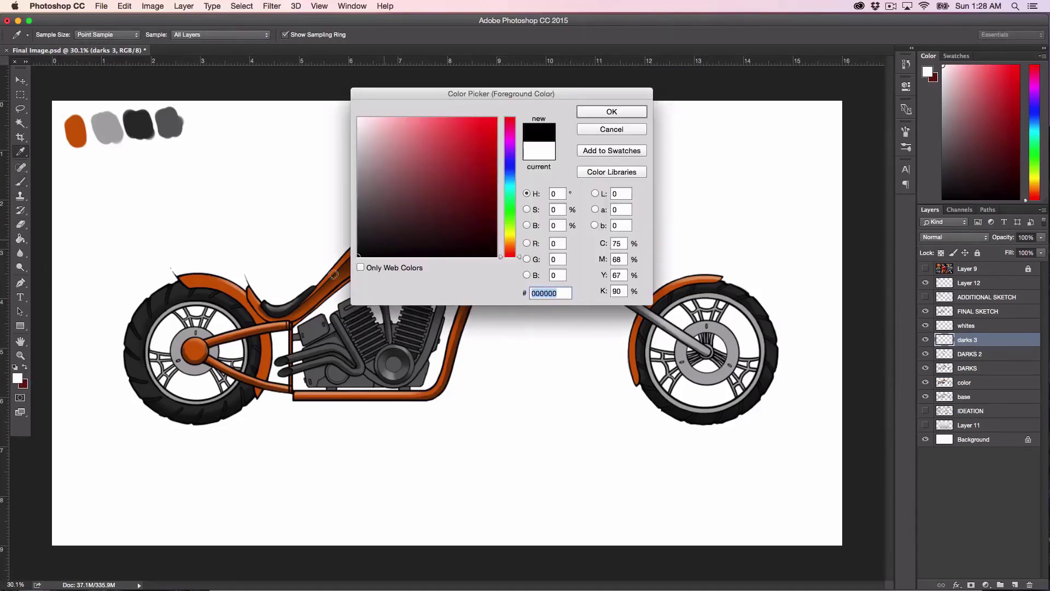
click(611, 112)
key(b)
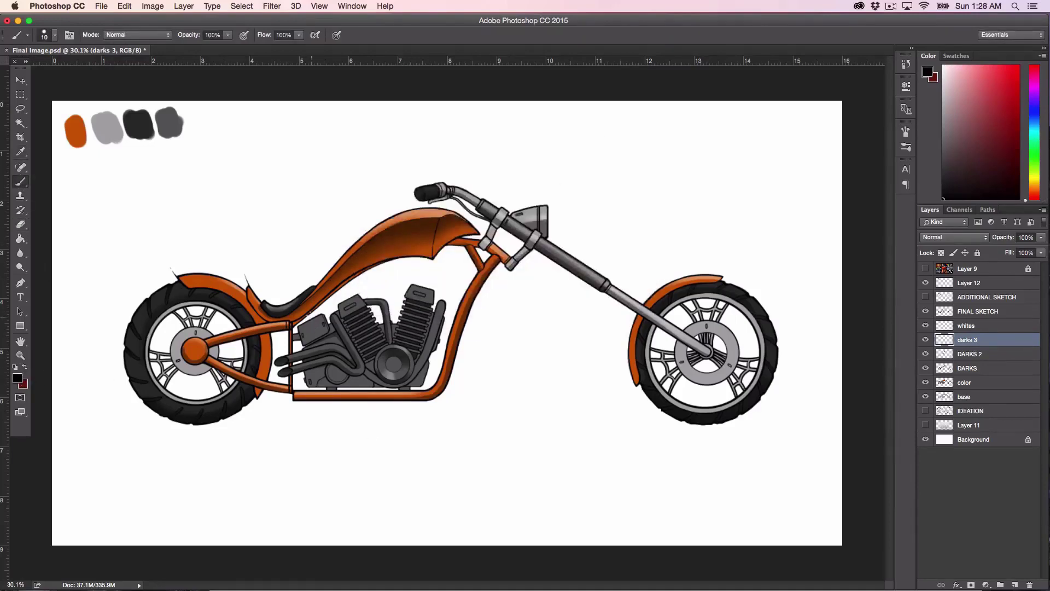
- Load the base layer's outline as a selection and paint black shadows around the rear fender and frame tubes with 15 and 10 px brushes
key(bracketright)
super+click(944, 397)
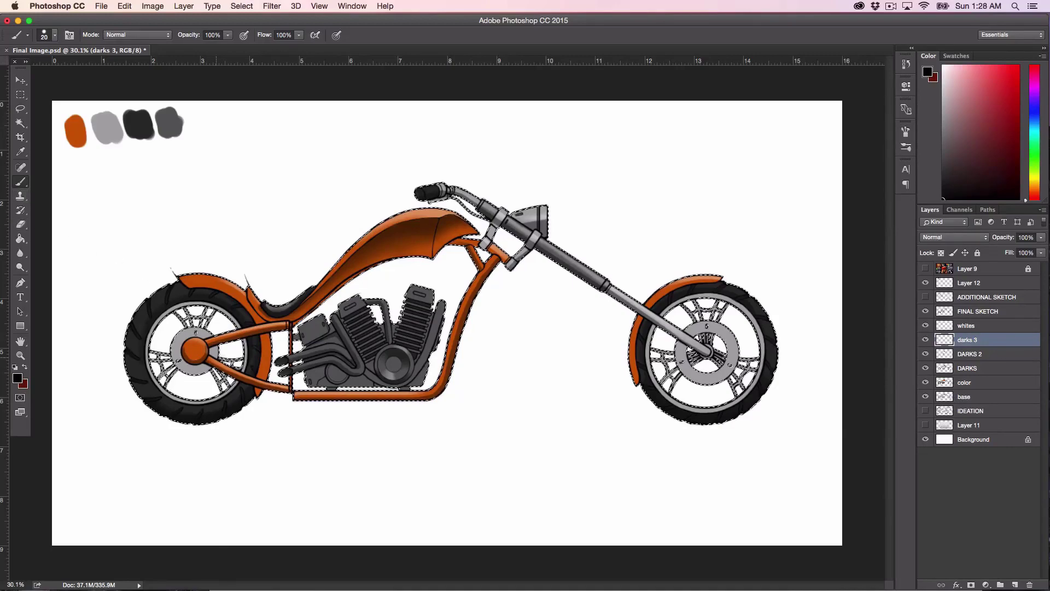
key([)
drag(236, 382, 246, 385)
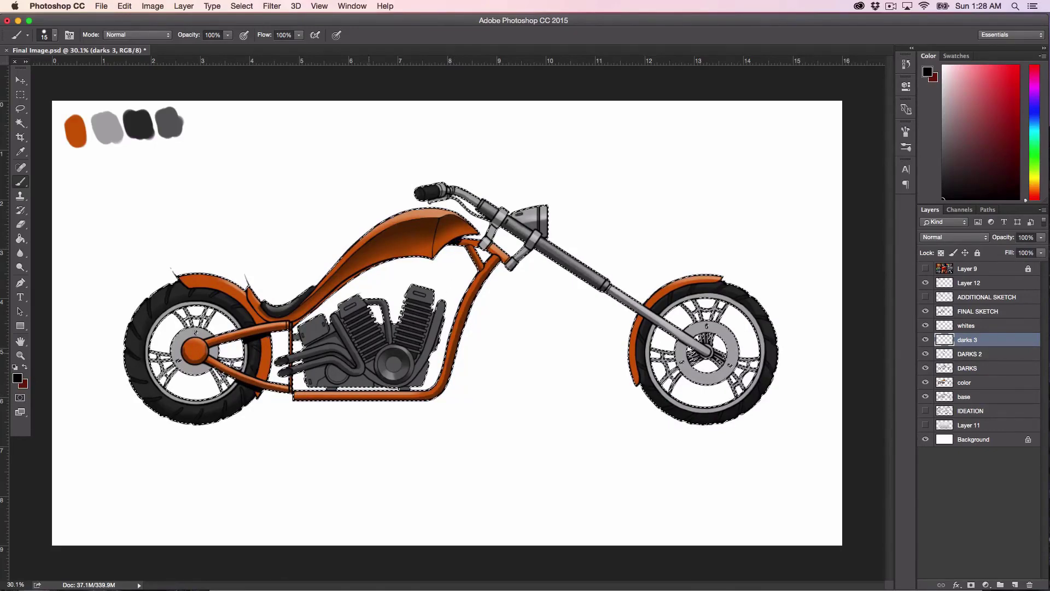
key([)
mouse_move(256, 324)
mouse_down()
mouse_move(250, 301)
mouse_move(257, 317)
mouse_up()
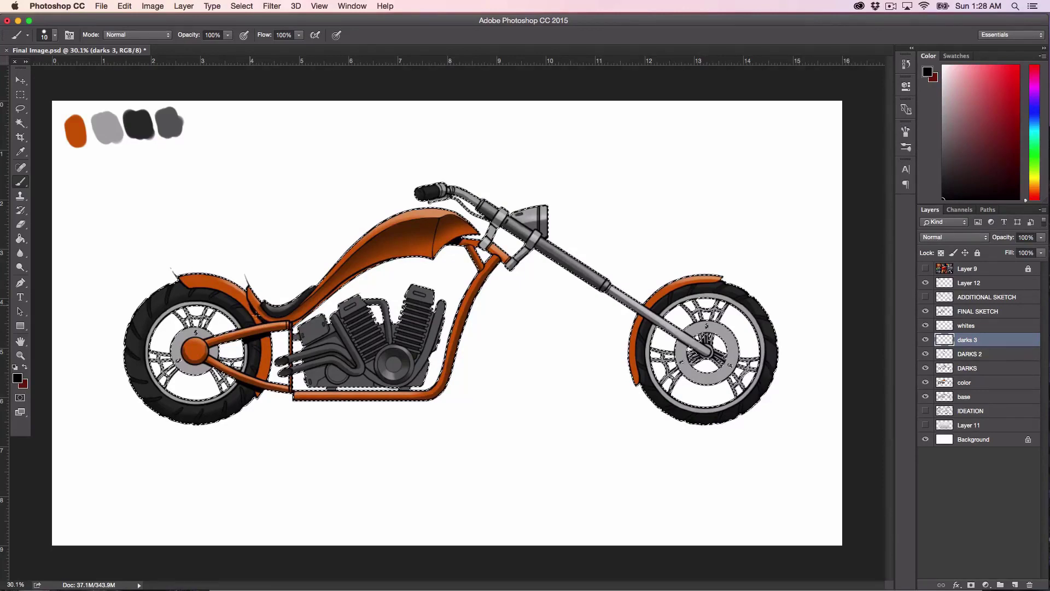
- Paint black shadows beneath the fork on the front fender and wheel hub, varying the brush from 30 px down to 10 px
key(bracketright)
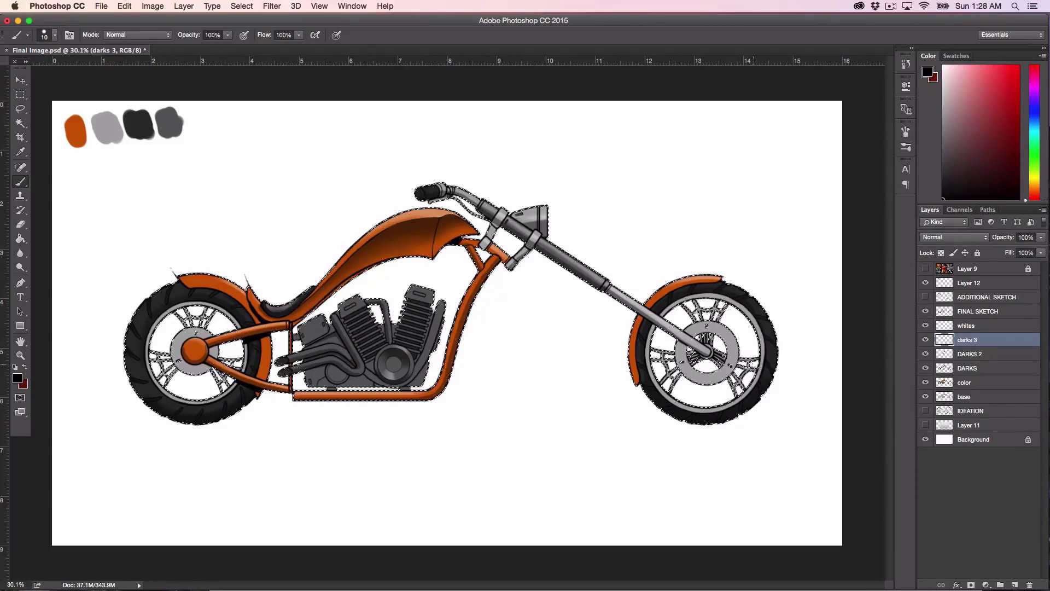
key(bracketright)
key(bracketright)
key(bracketright)
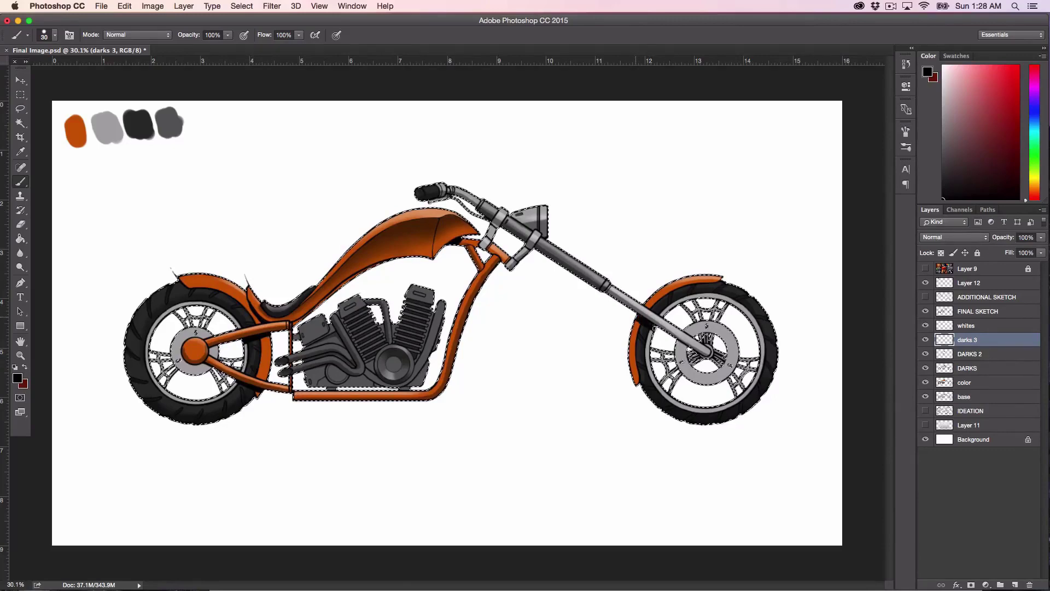
key(bracketleft)
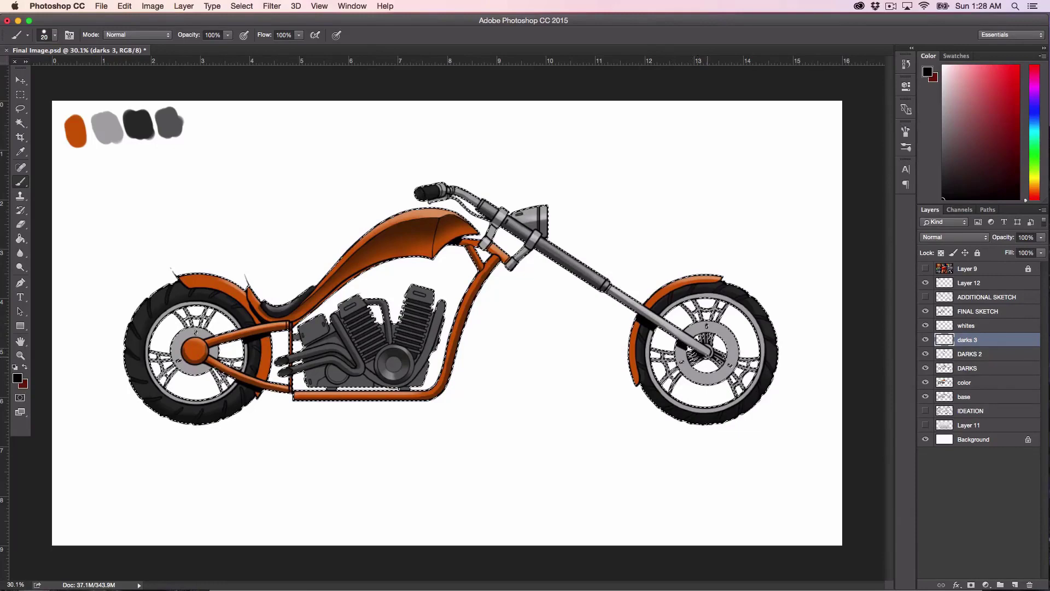
key(bracketleft)
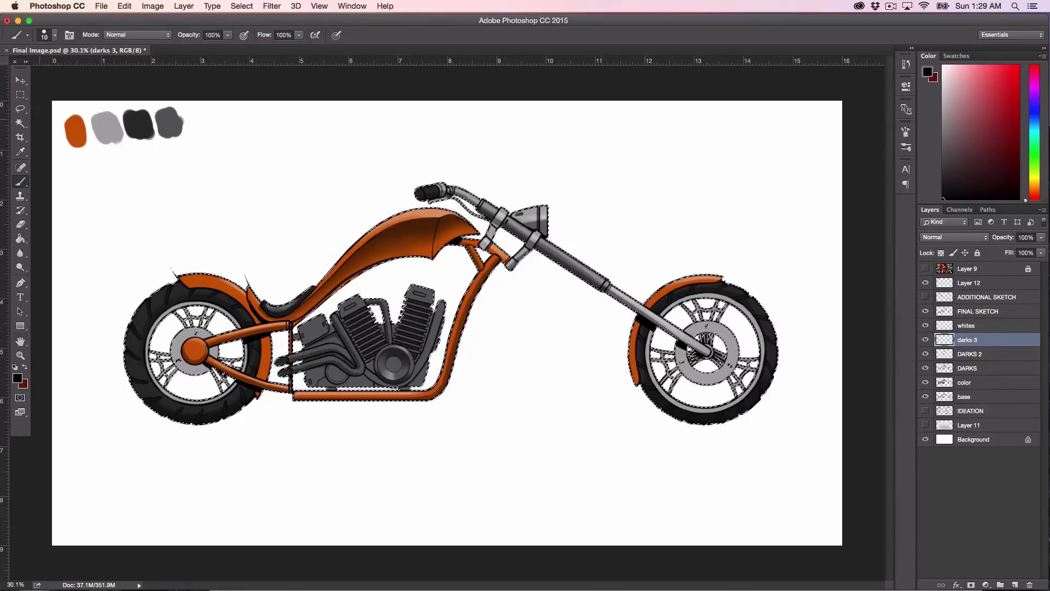
- Deselect the motorcycle and set the Eraser to 9 px on the darks 3 layer
key(m)
key(super+d)
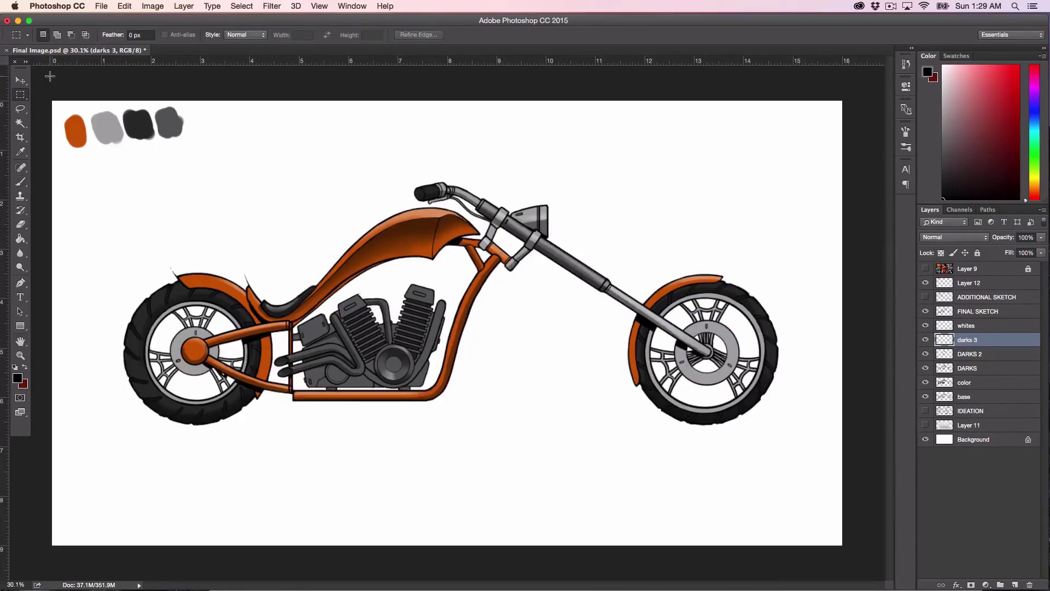
click(21, 224)
key(bracketleft)
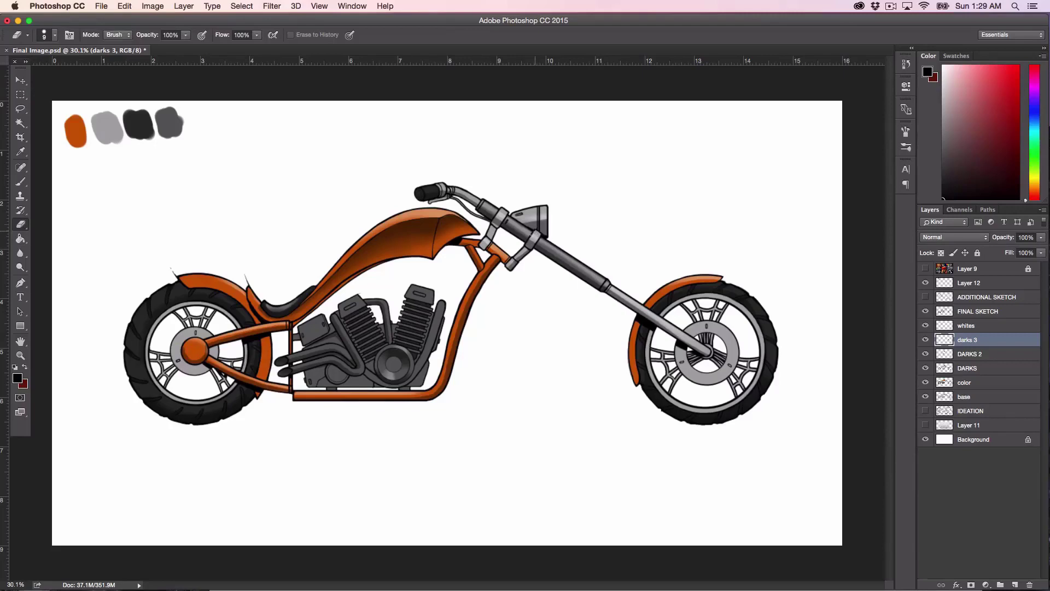
- Lower the darks 3 layer's opacity to 70% and compare the motorcycle with and without that layer, leaving it shown
click(1041, 237)
drag(1042, 249, 1029, 252)
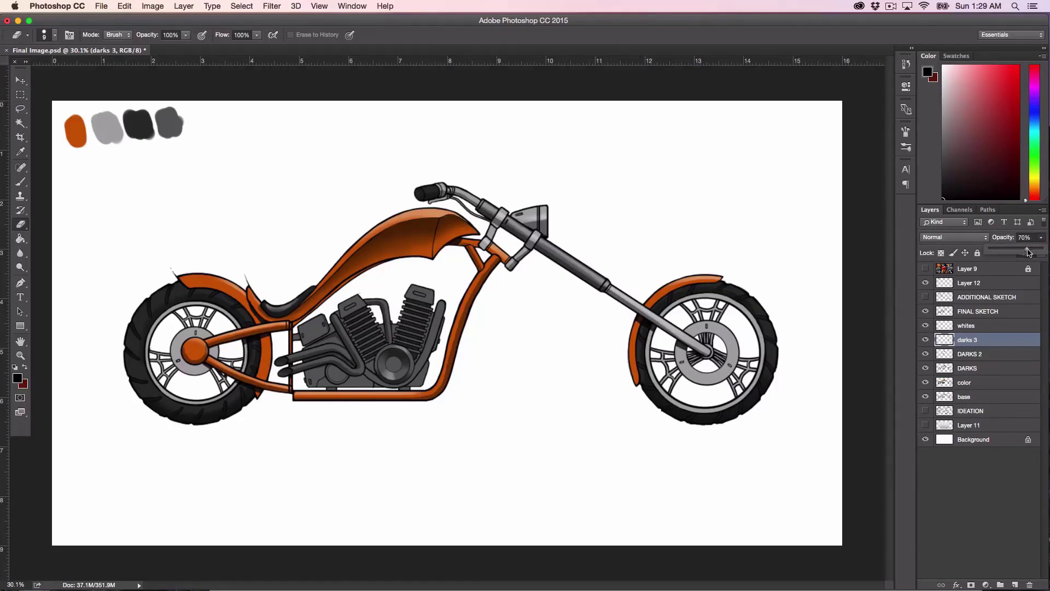
click(926, 340)
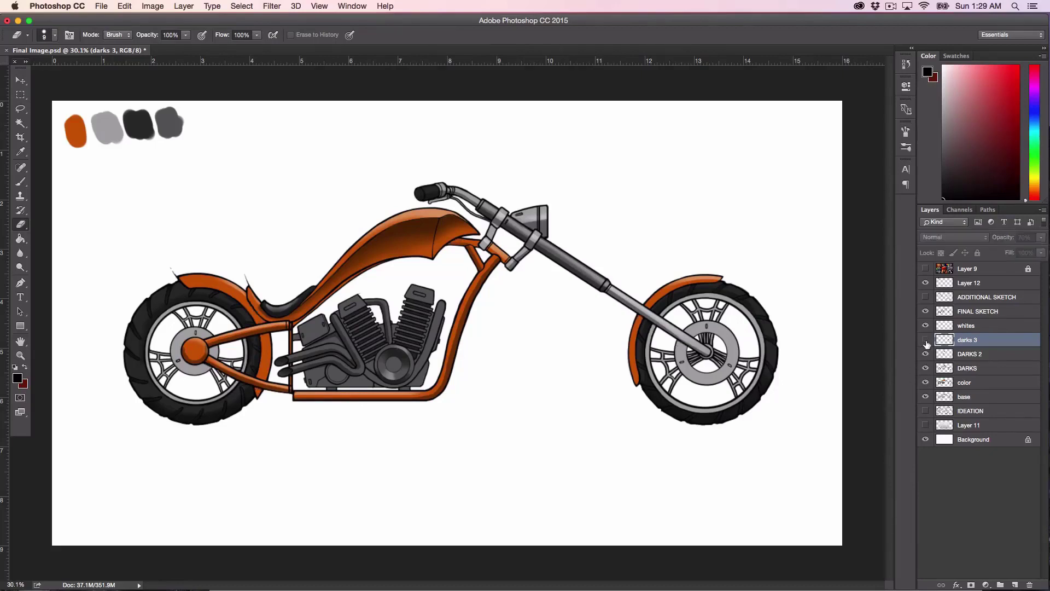
click(926, 340)
click(926, 340)
click(926, 340)
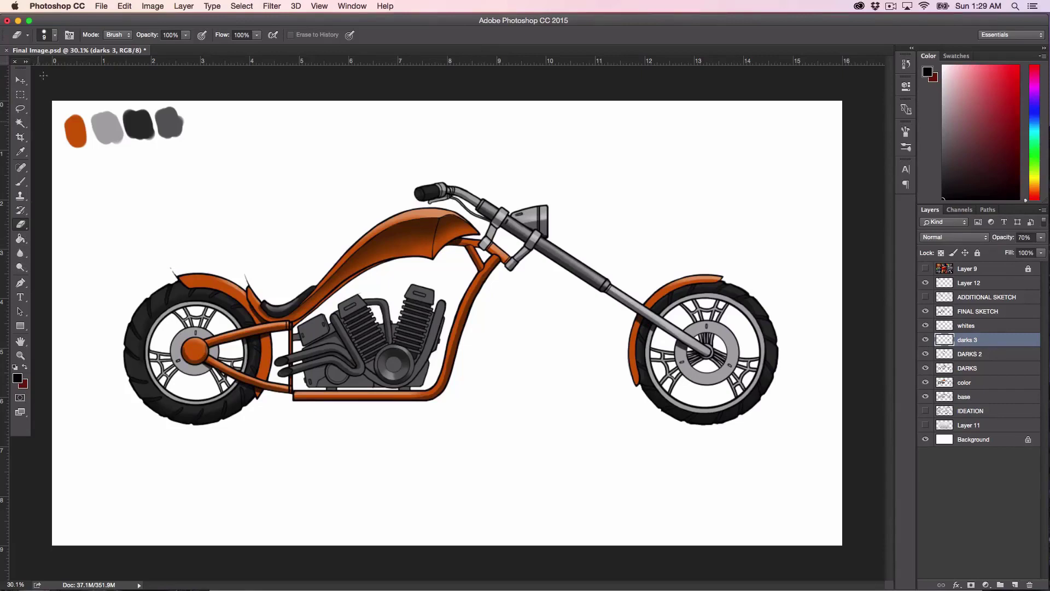
- Switch the Eraser to the soft round brush with 0% hardness at 9 px
click(55, 35)
double_click(39, 117)
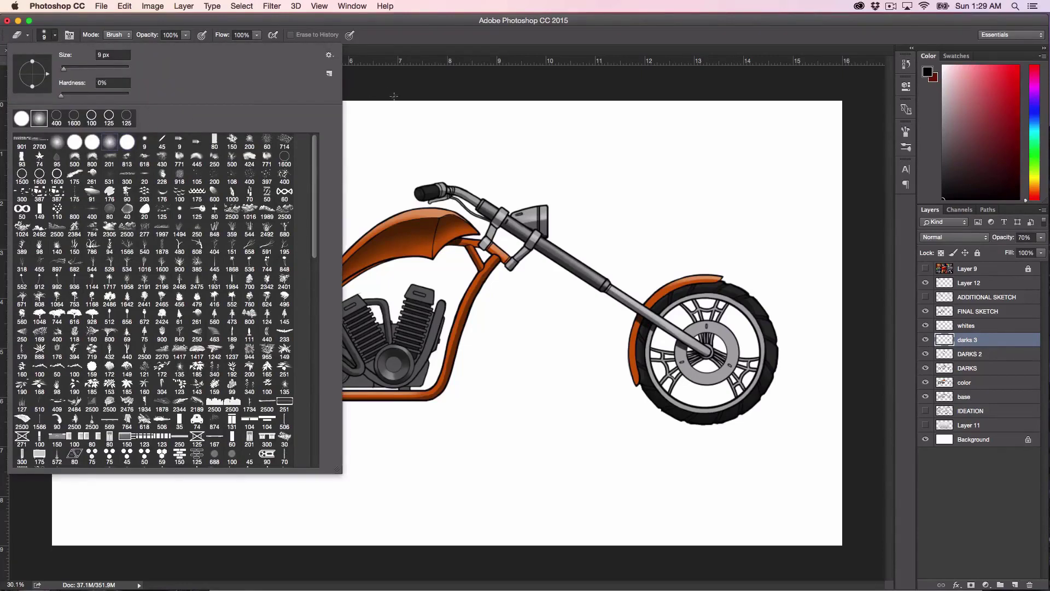